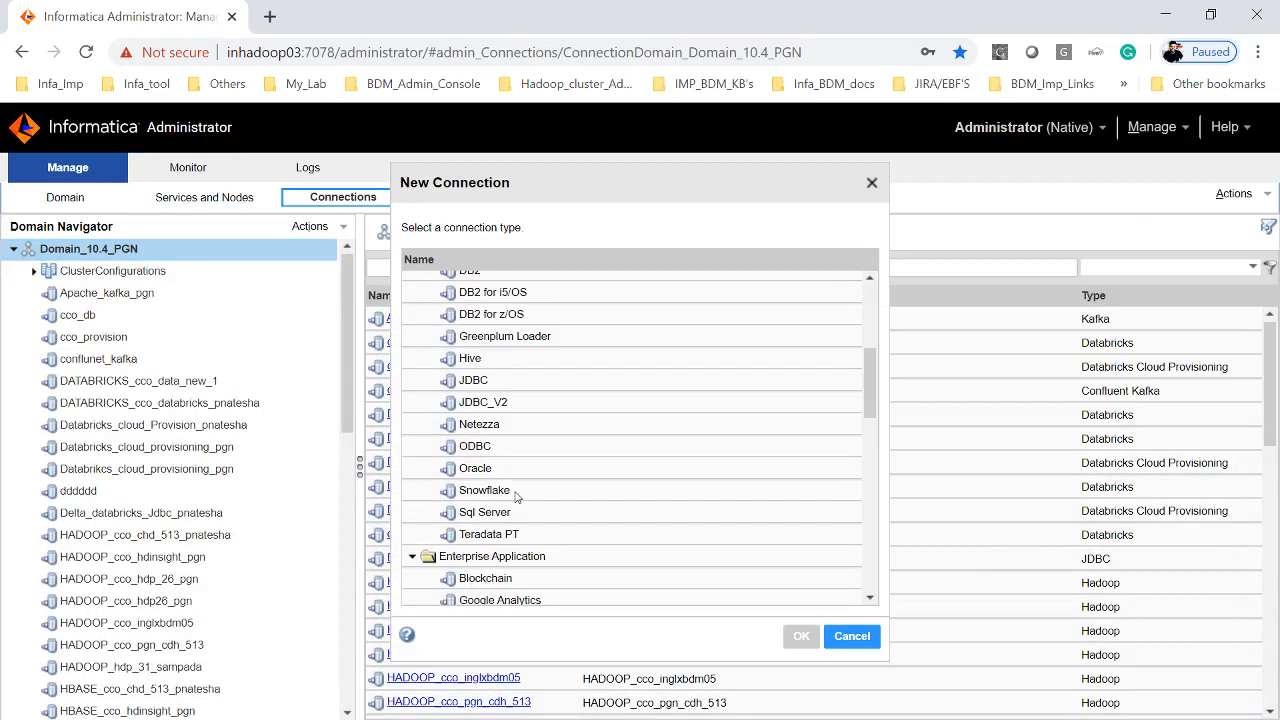
- Start a new JDBC connection and set its name and ID to Oracle_Bluebird_Oracle_JDBC
left_click(474, 378)
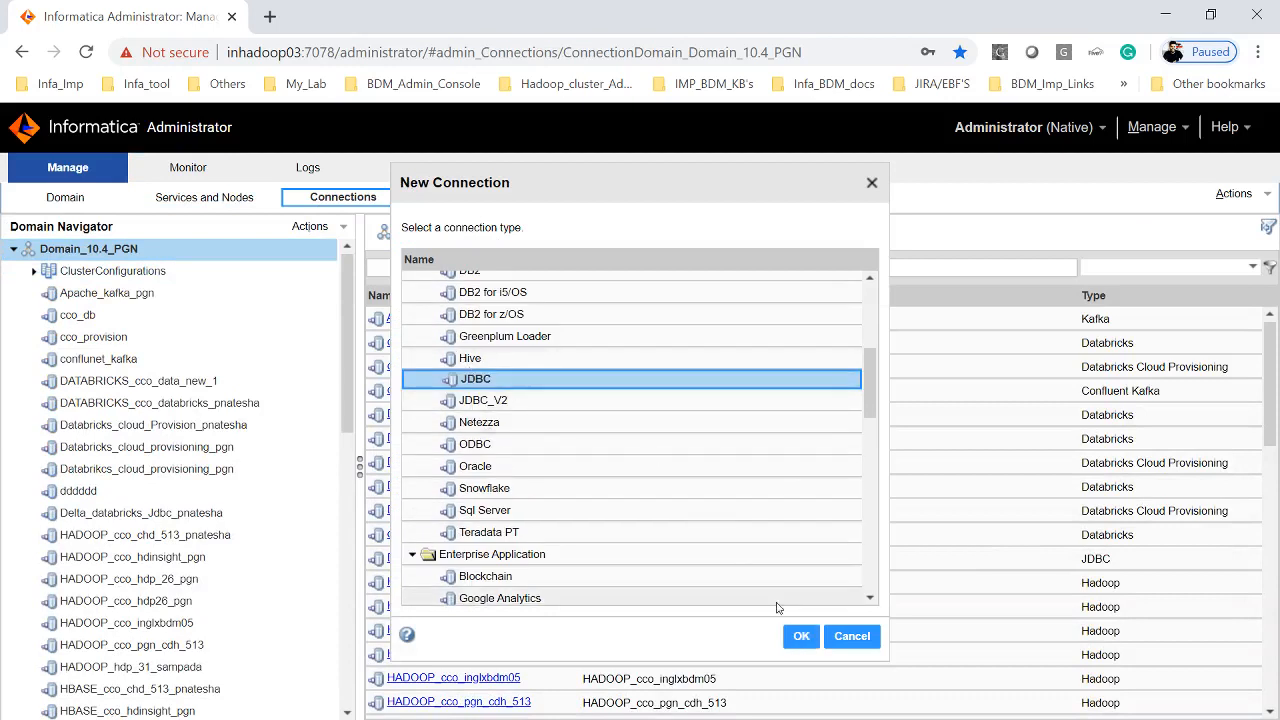
left_click(801, 636)
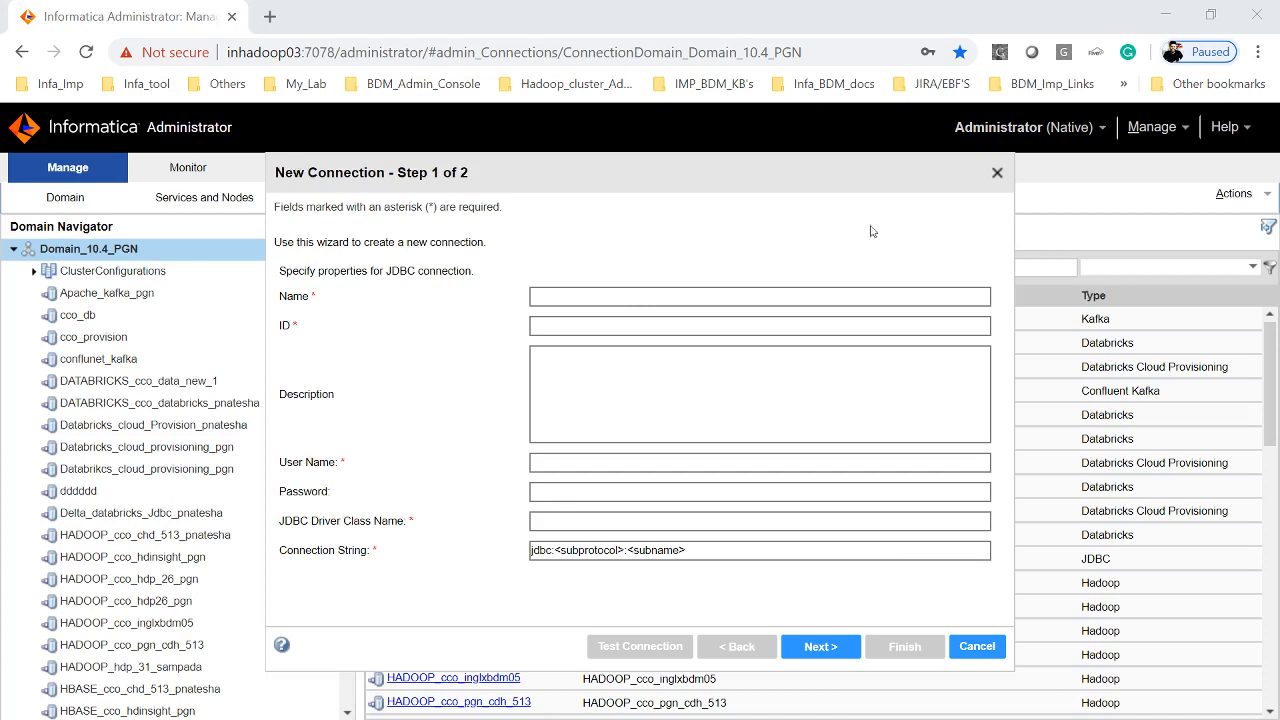
left_click(701, 294)
type("Oracle_Bluebird_Oracle_JDBC")
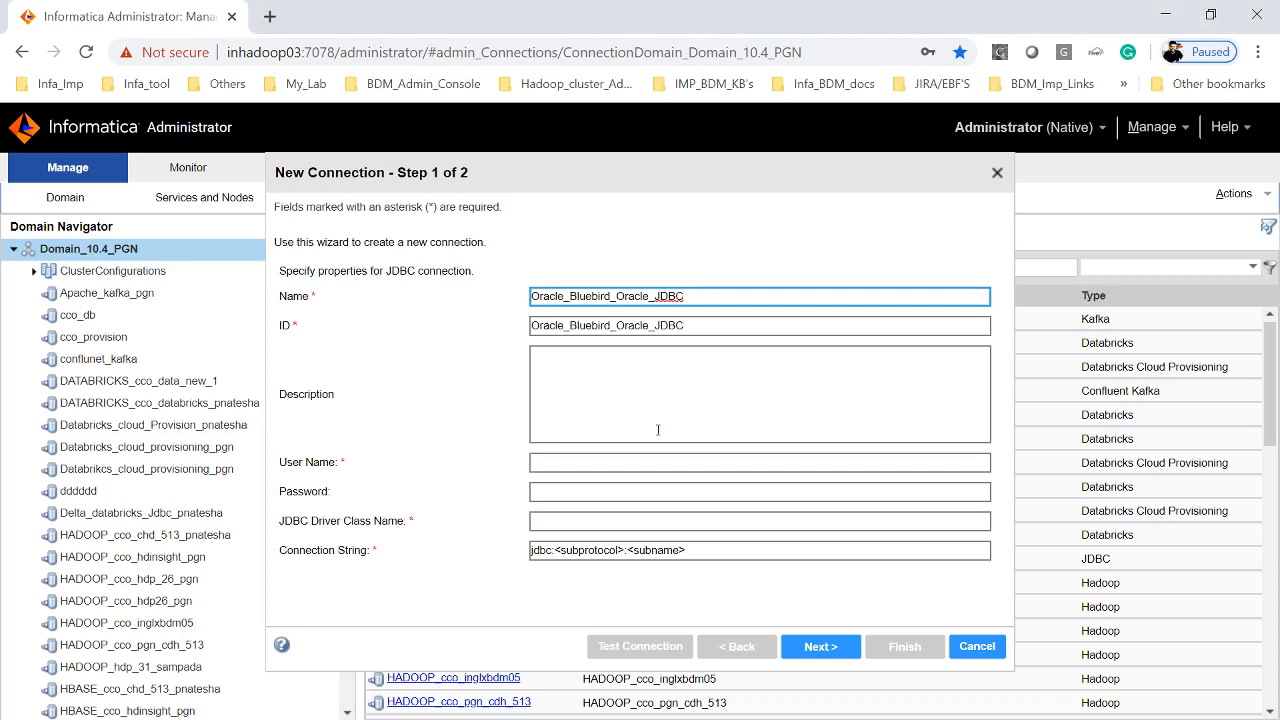
- Fill in the saved database user name and password, and set the JDBC driver class name to com.informatica.jdbc.oracle.OracleDriver
left_click(606, 466)
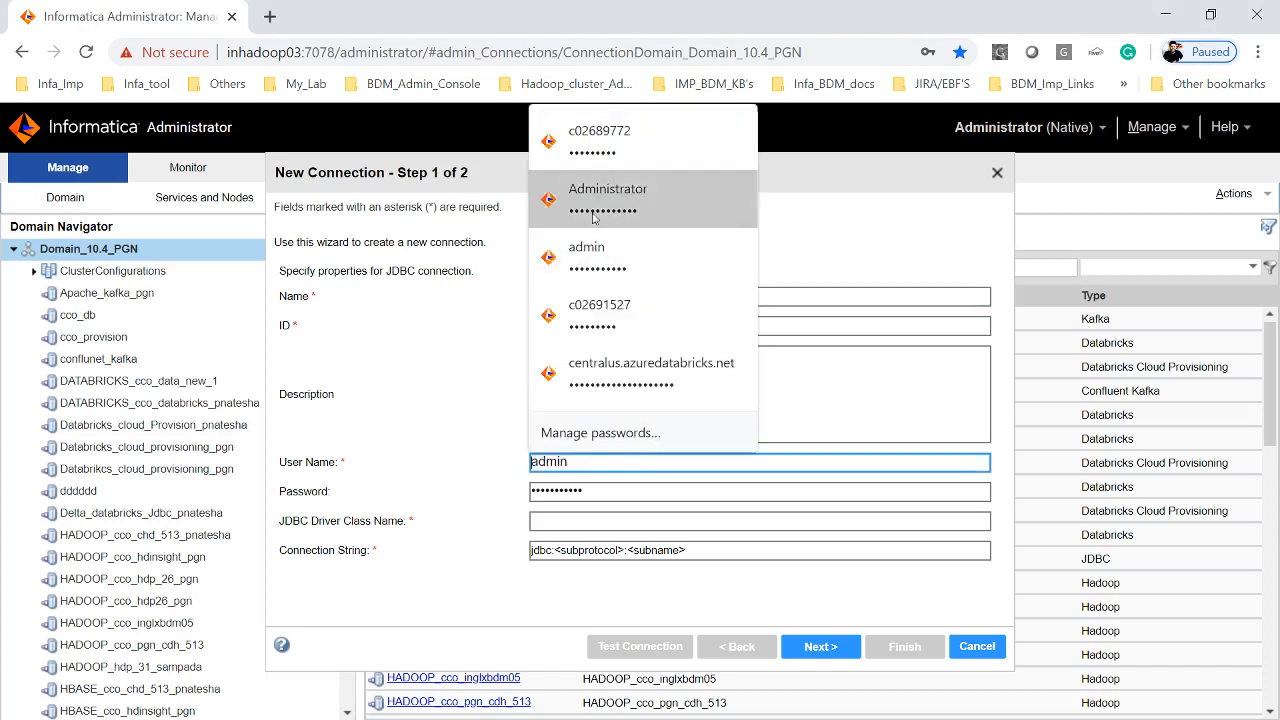
left_click(604, 140)
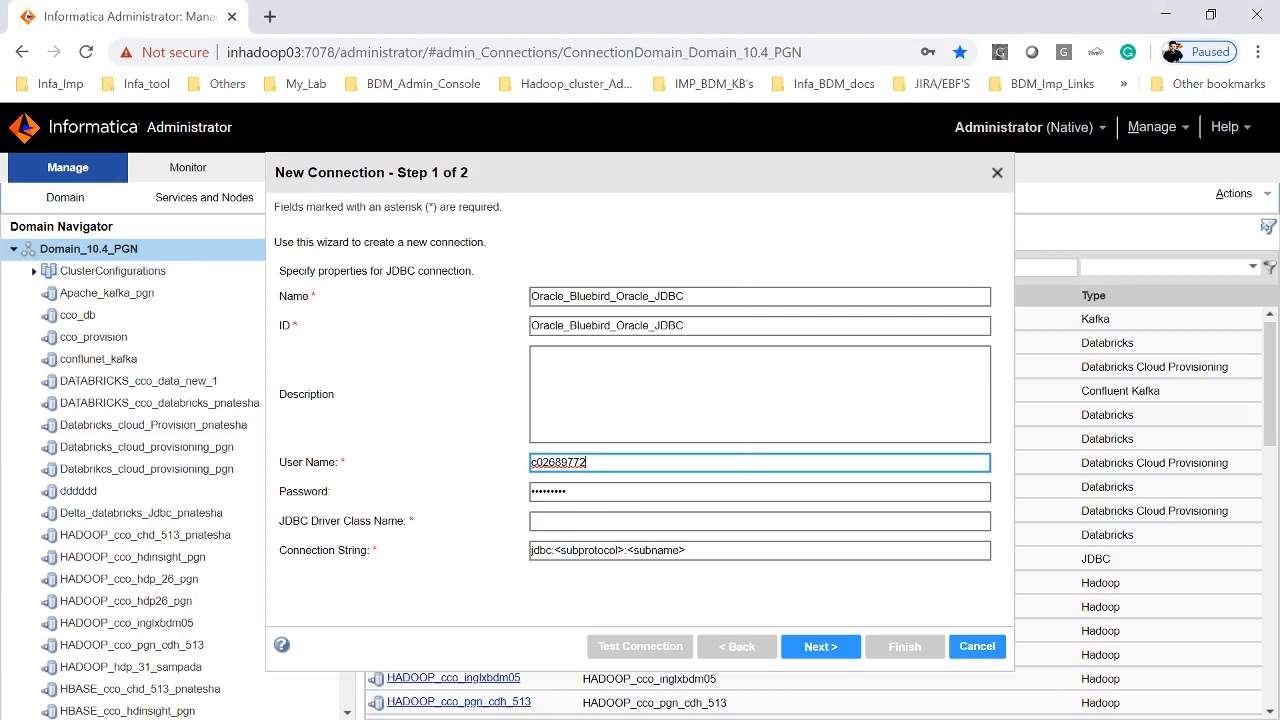
key("alt+Tab")
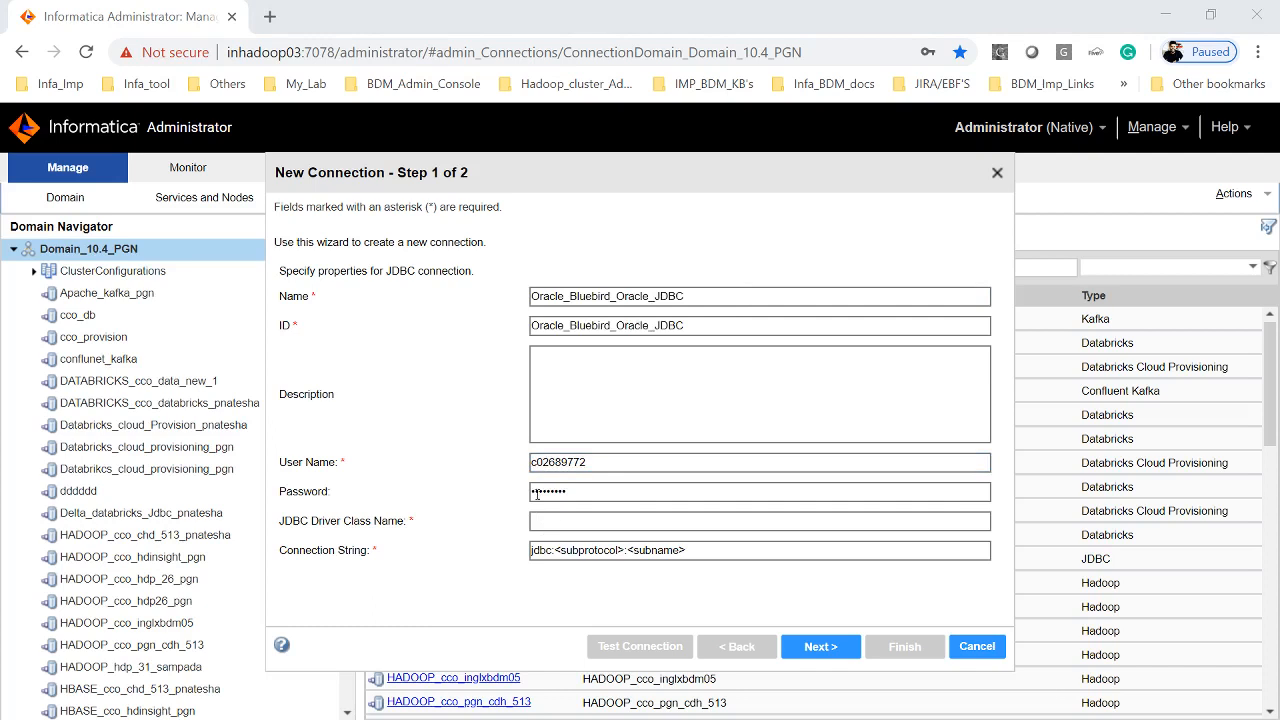
left_click(555, 522)
type("com.informatica.jdbc.oracle.OracleDriver")
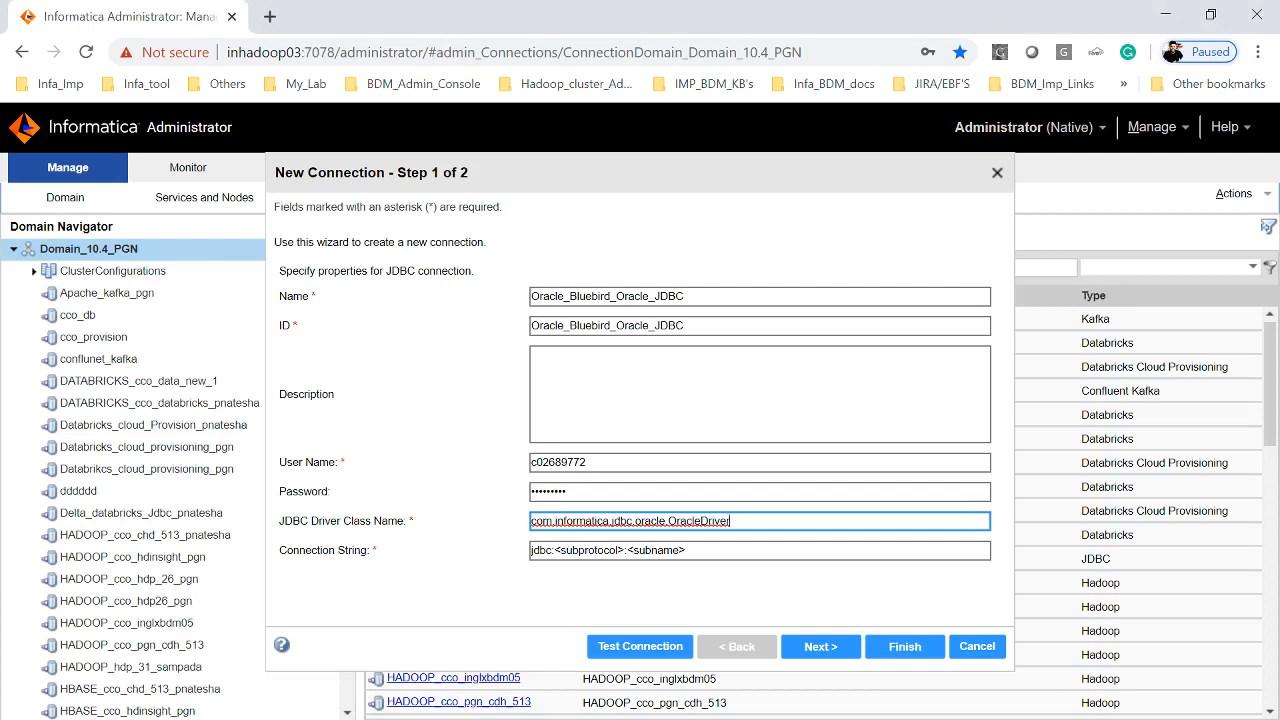
- Replace the connection string with jdbc:informatica:oracle://bluebird:1521;ServiceName=ORCL;NumberPrecisionScale=1; and continue to the second page of the connection wizard
key("alt+Tab")
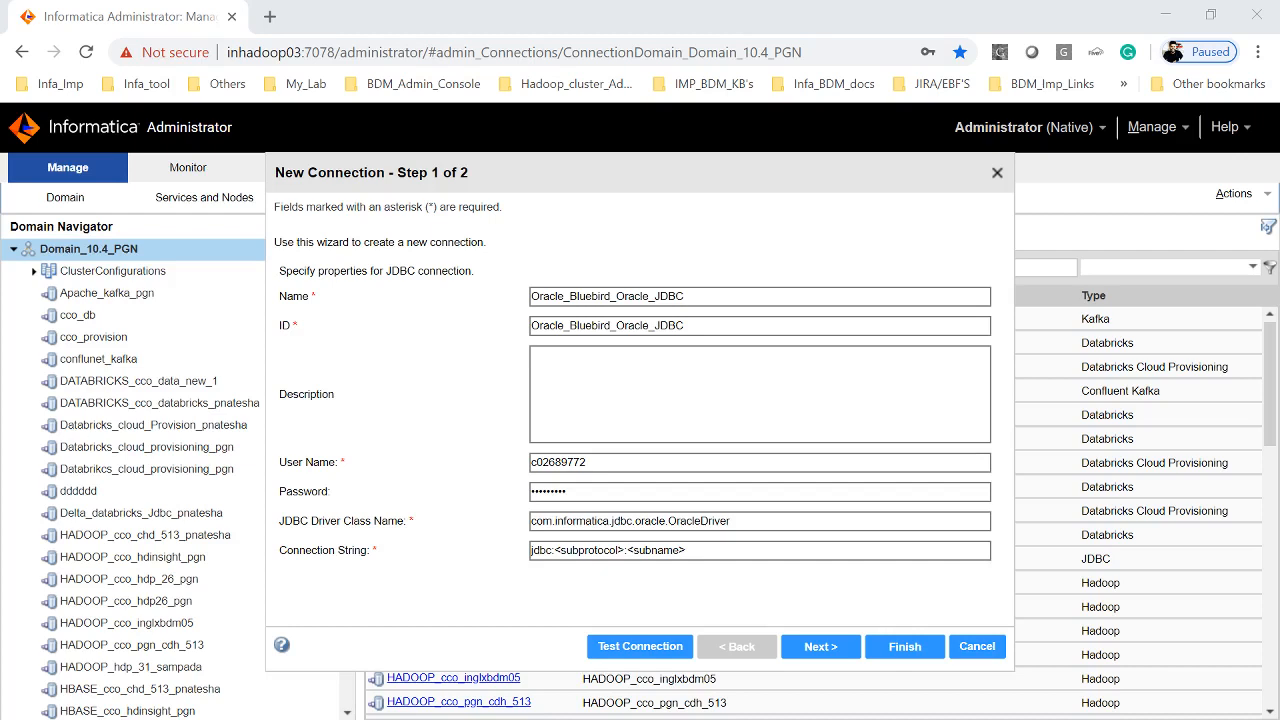
left_click_drag(714, 553, 473, 524)
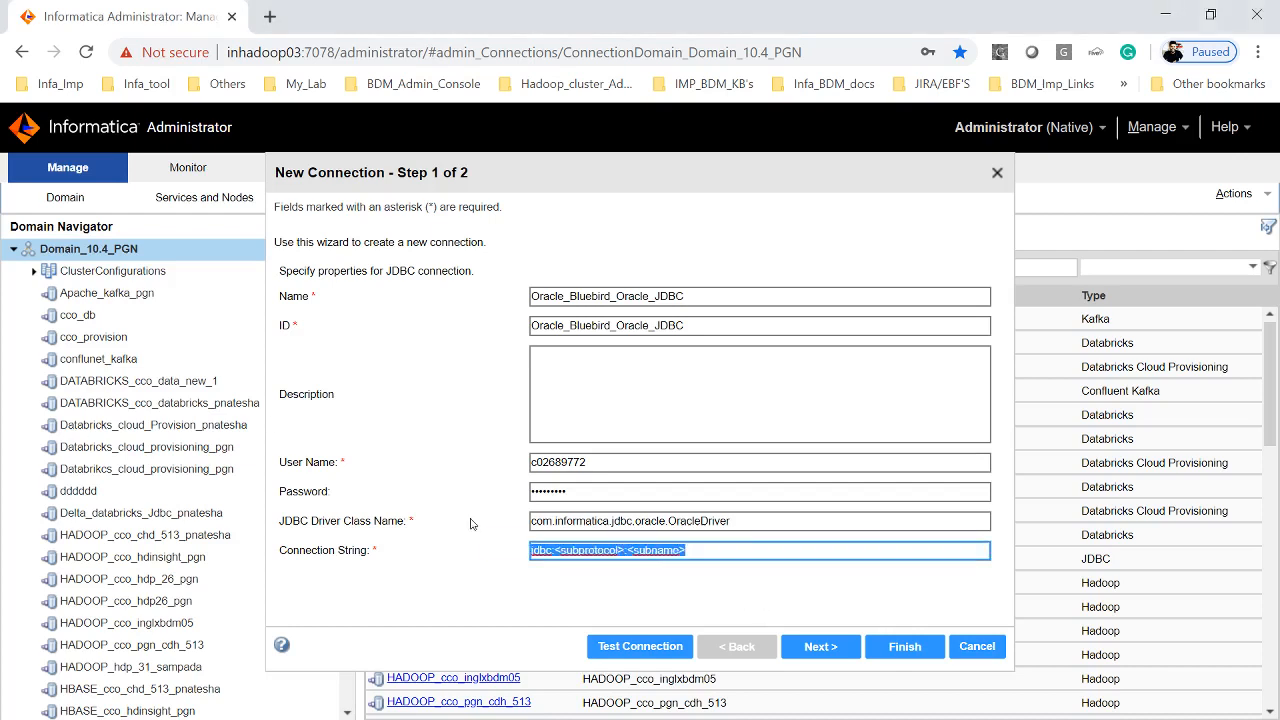
type("jdbc:informatica:oracle://bluebird:1521;ServiceName=ORCL;NumberPrecisionScale=1;")
left_click(788, 657)
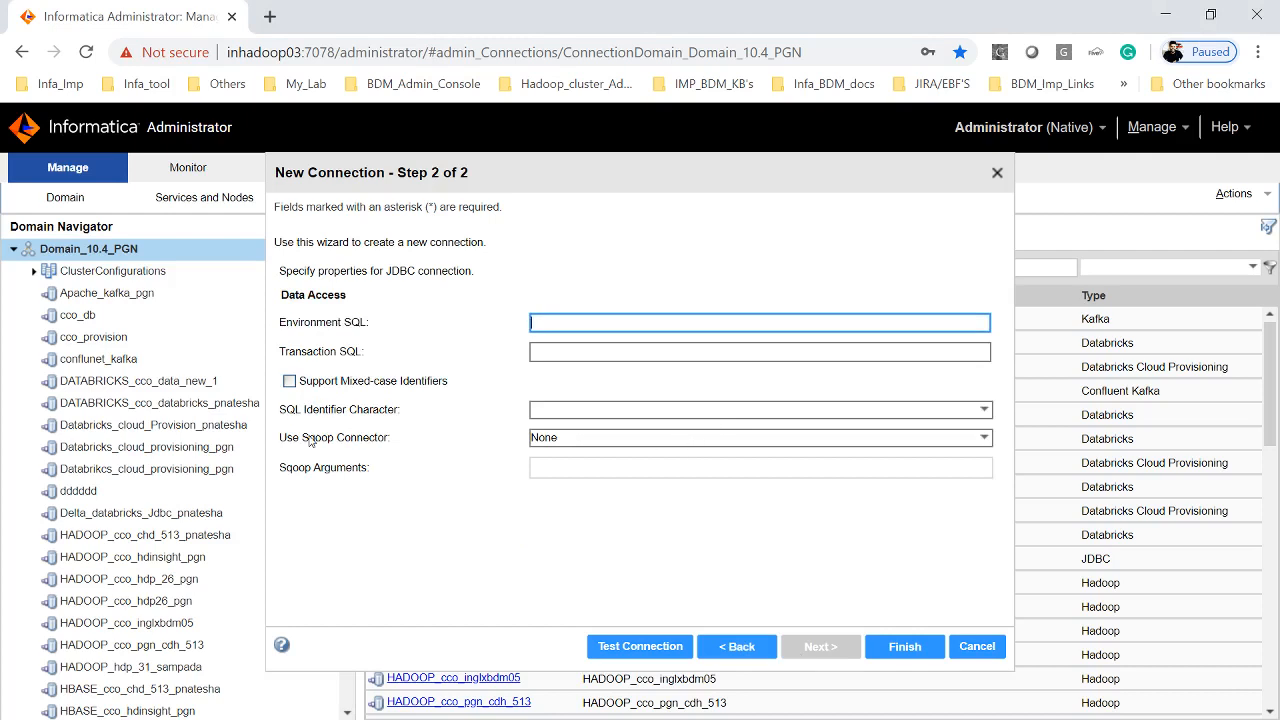
- Set the JDBC connection to use the Sqoop v1.x connector
left_click(578, 437)
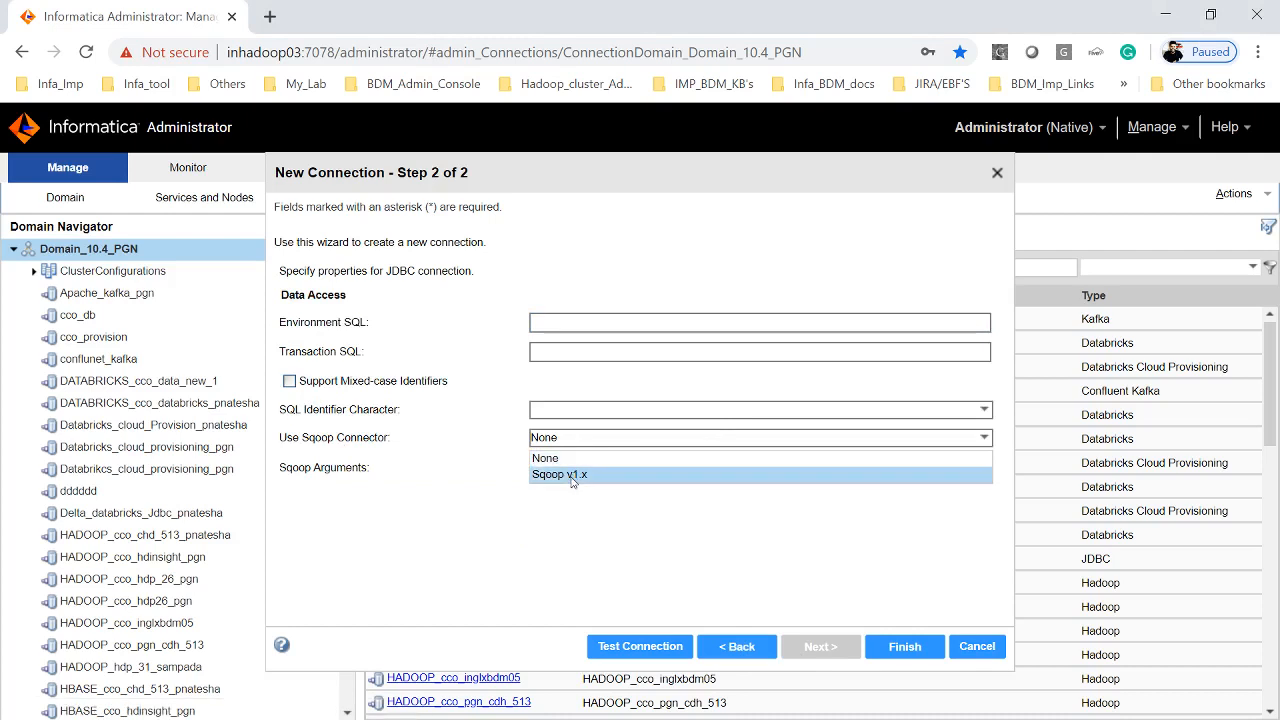
left_click(572, 478)
left_click(571, 472)
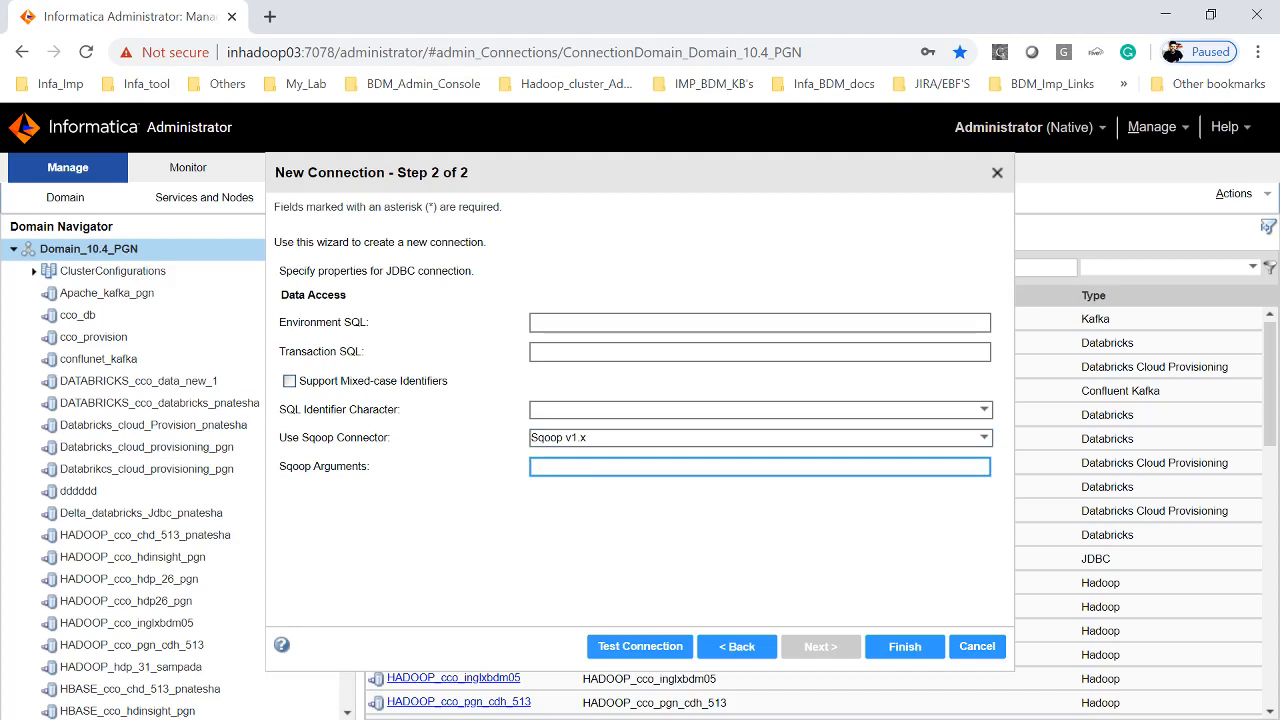
- Set the Sqoop arguments to --connect "jdbc:oracle:thin:@//bluebird:1521/ORCL" --verbose and finish creating the connection
key("alt+Tab")
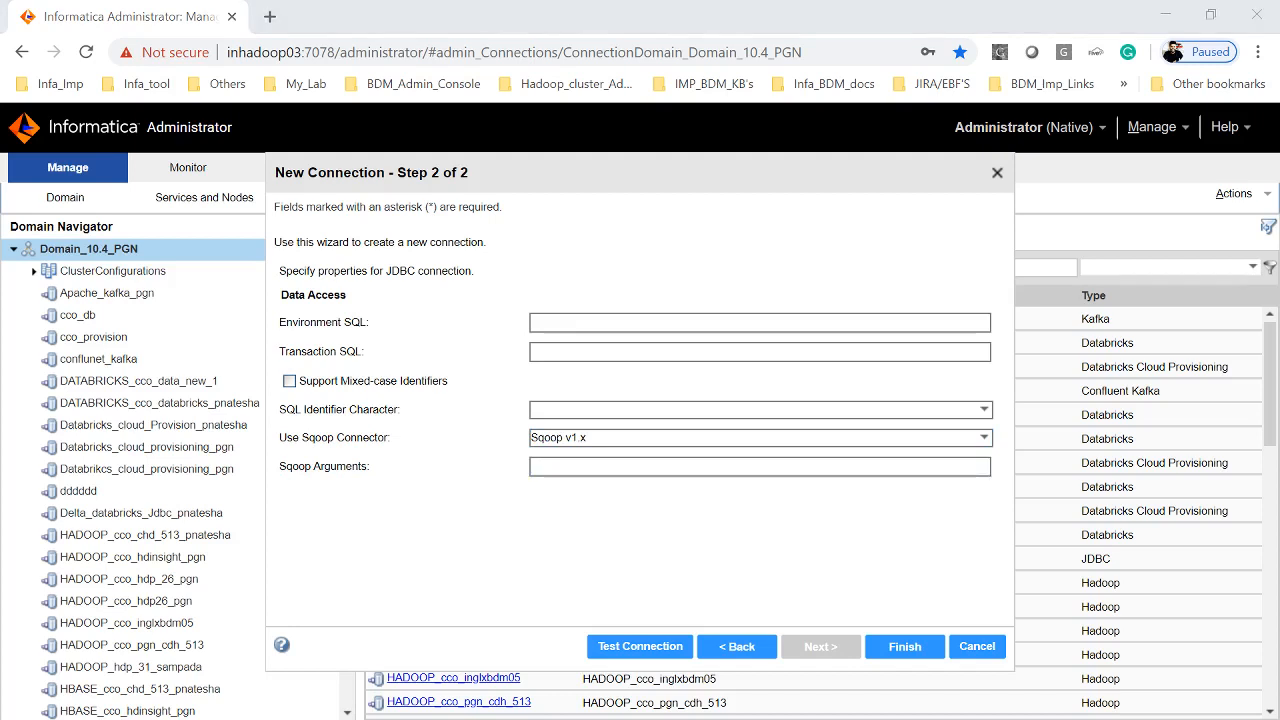
left_click(592, 466)
type("--connect \"jdbc:oracle:thin:@//bluebird:1521/ORCL\" --verbose")
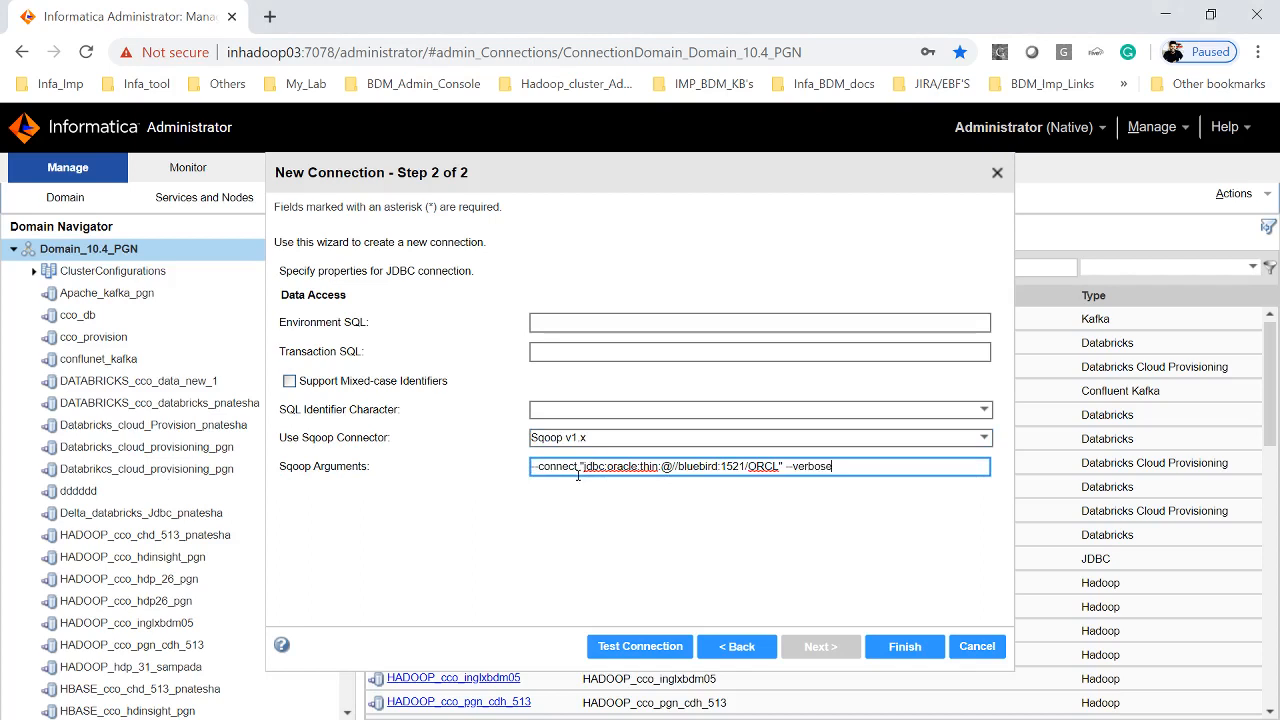
left_click_drag(585, 470, 720, 477)
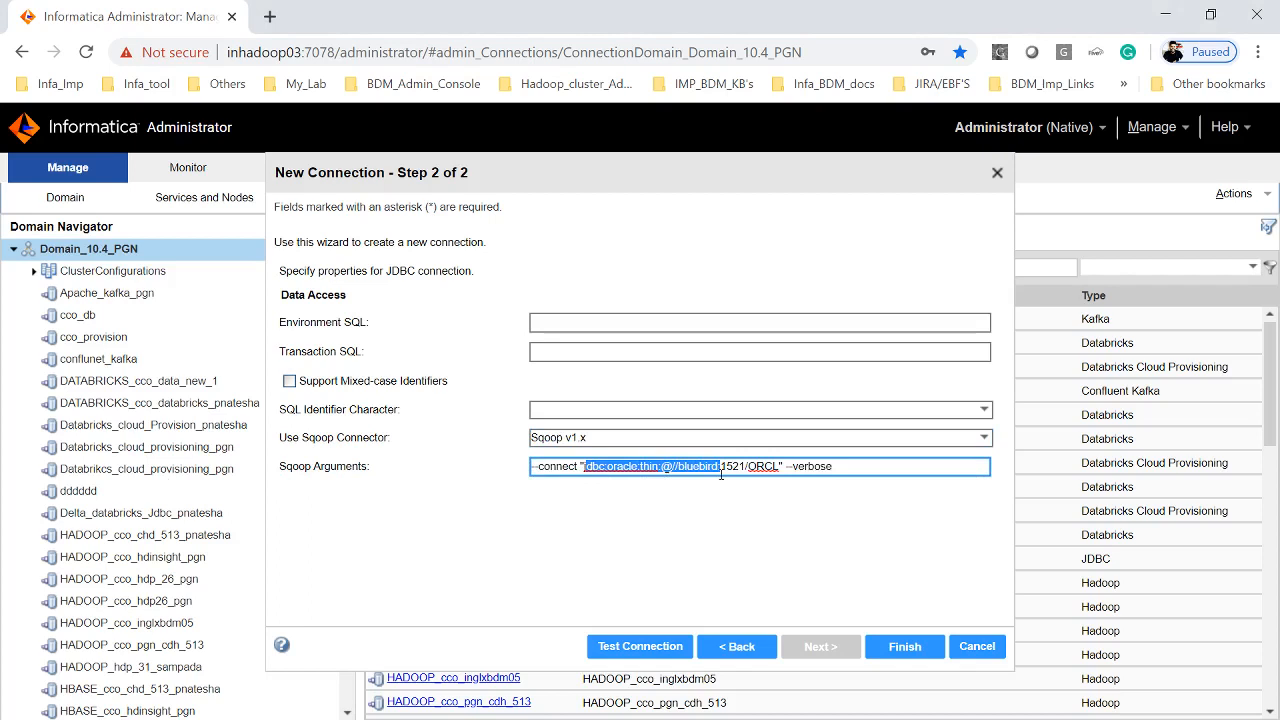
left_click(707, 466)
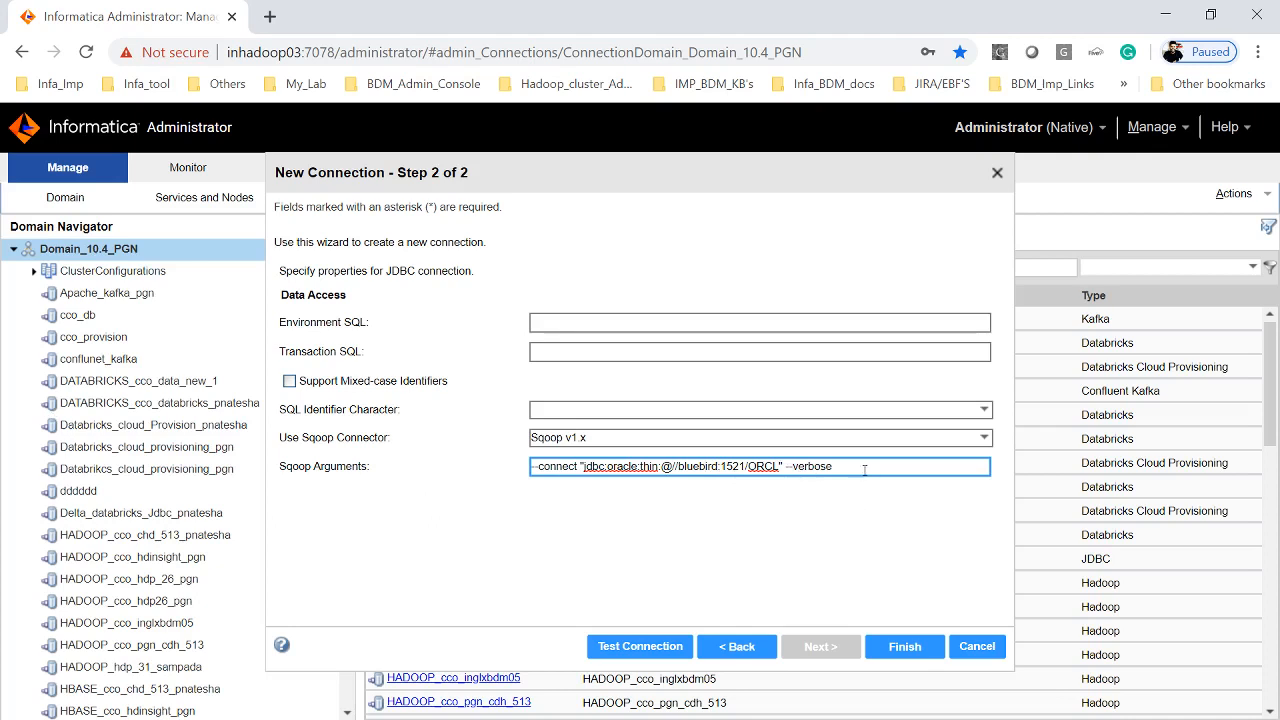
left_click_drag(865, 469, 794, 469)
left_click(914, 652)
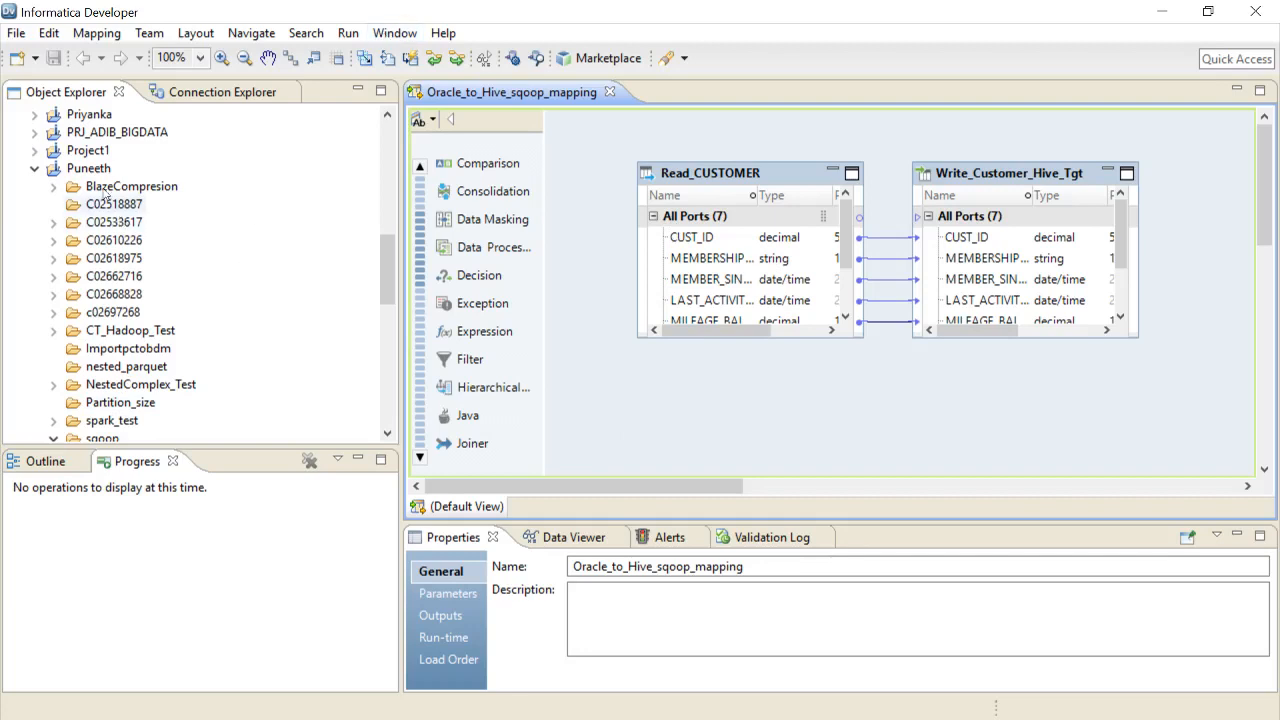
- In Informatica Developer, start a new relational data object in the project that contains the BlazeCompresion folder
left_click(90, 167)
right_click(90, 168)
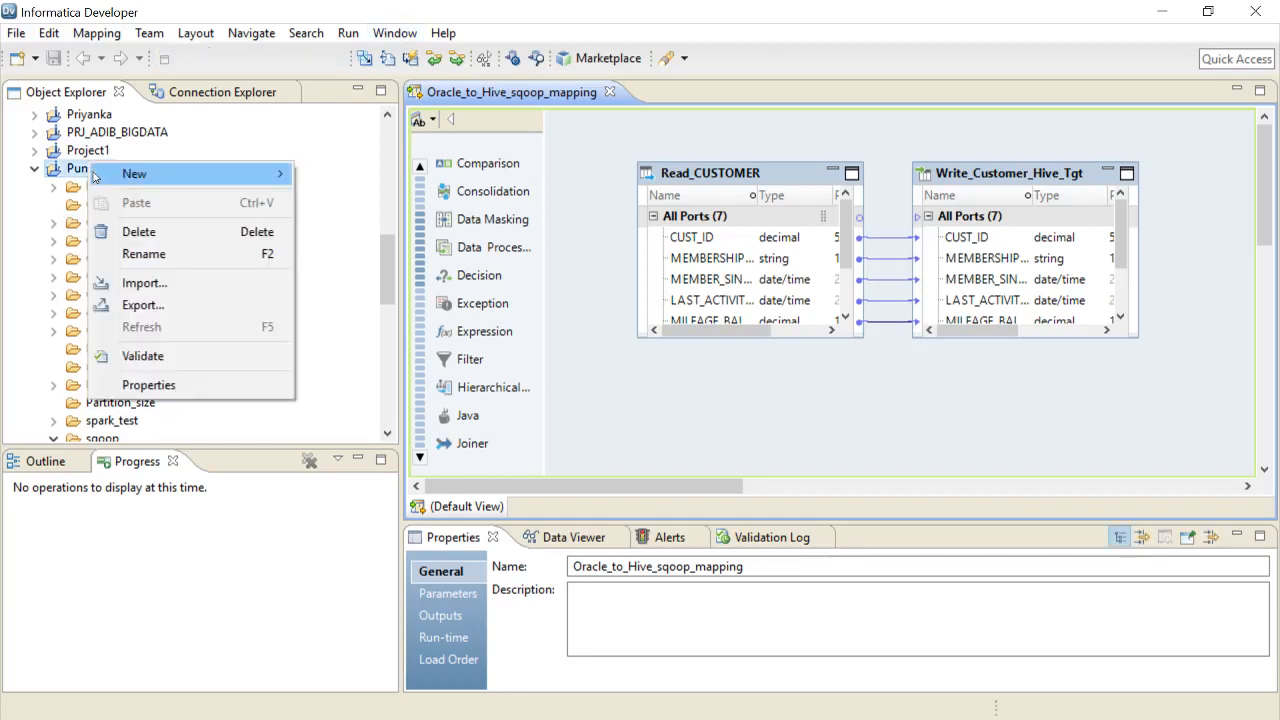
mouse_move(123, 175)
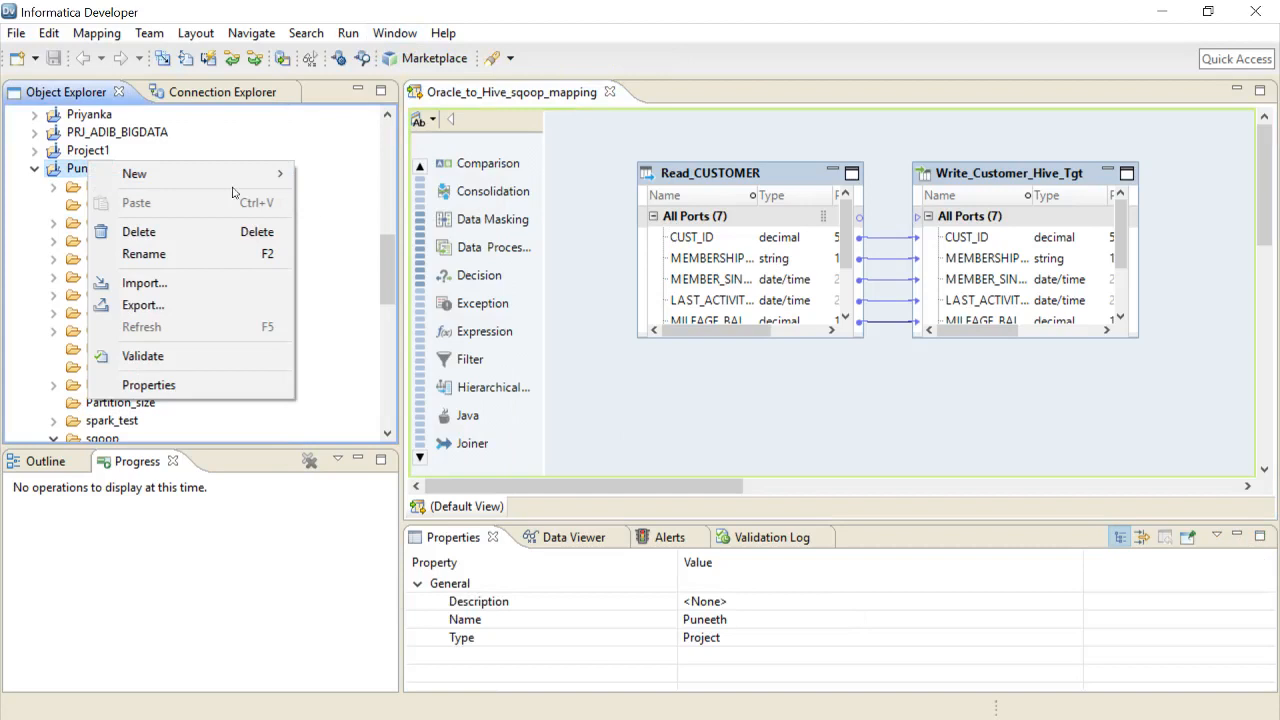
left_click(337, 231)
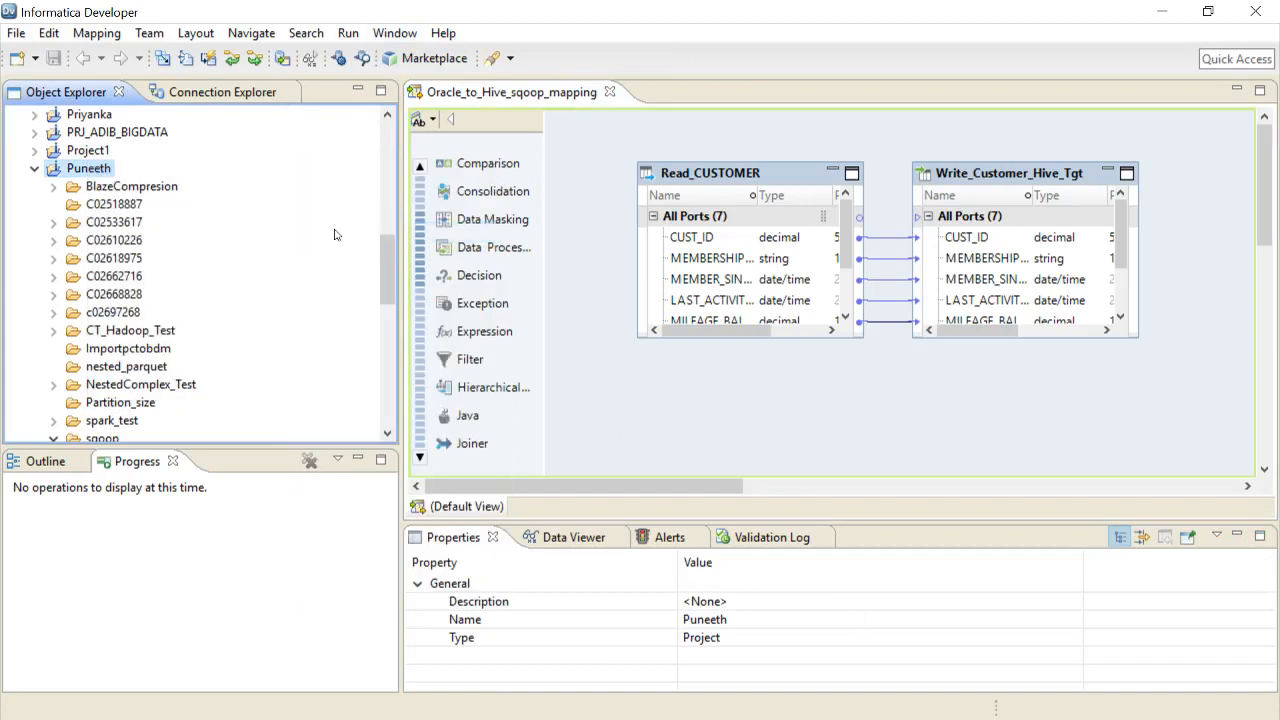
type("rel")
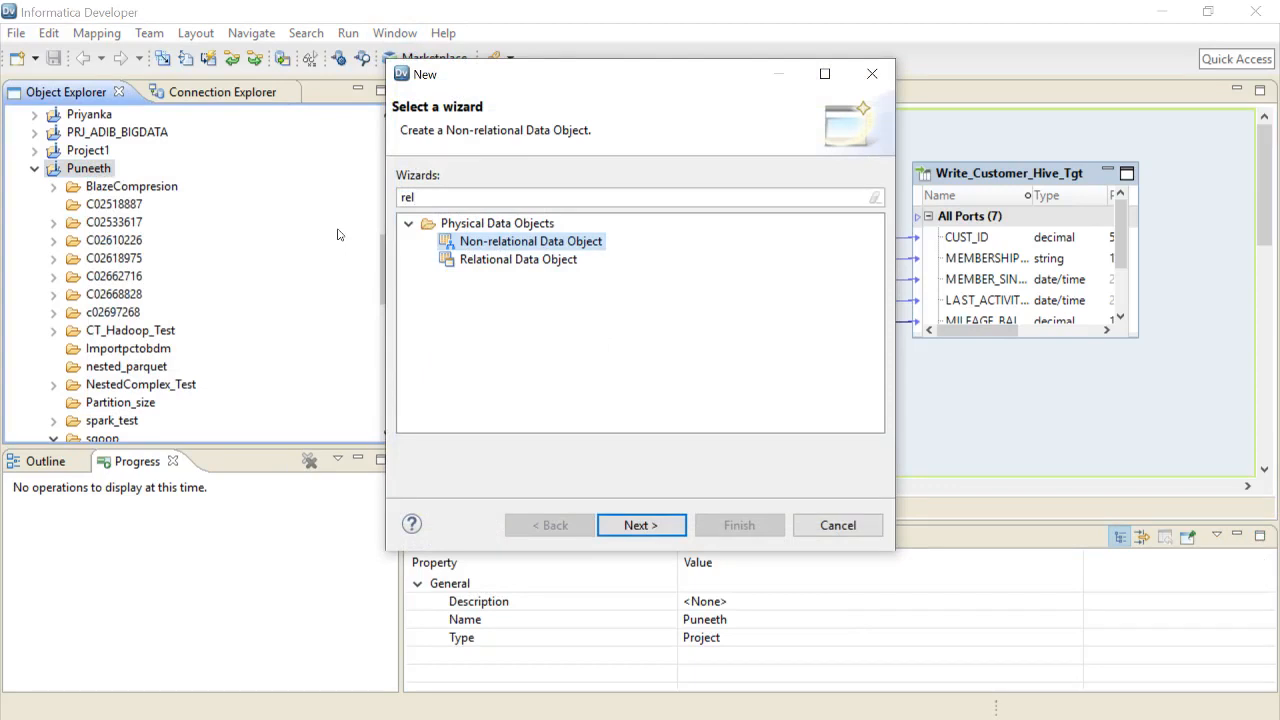
key("Down")
key("Return")
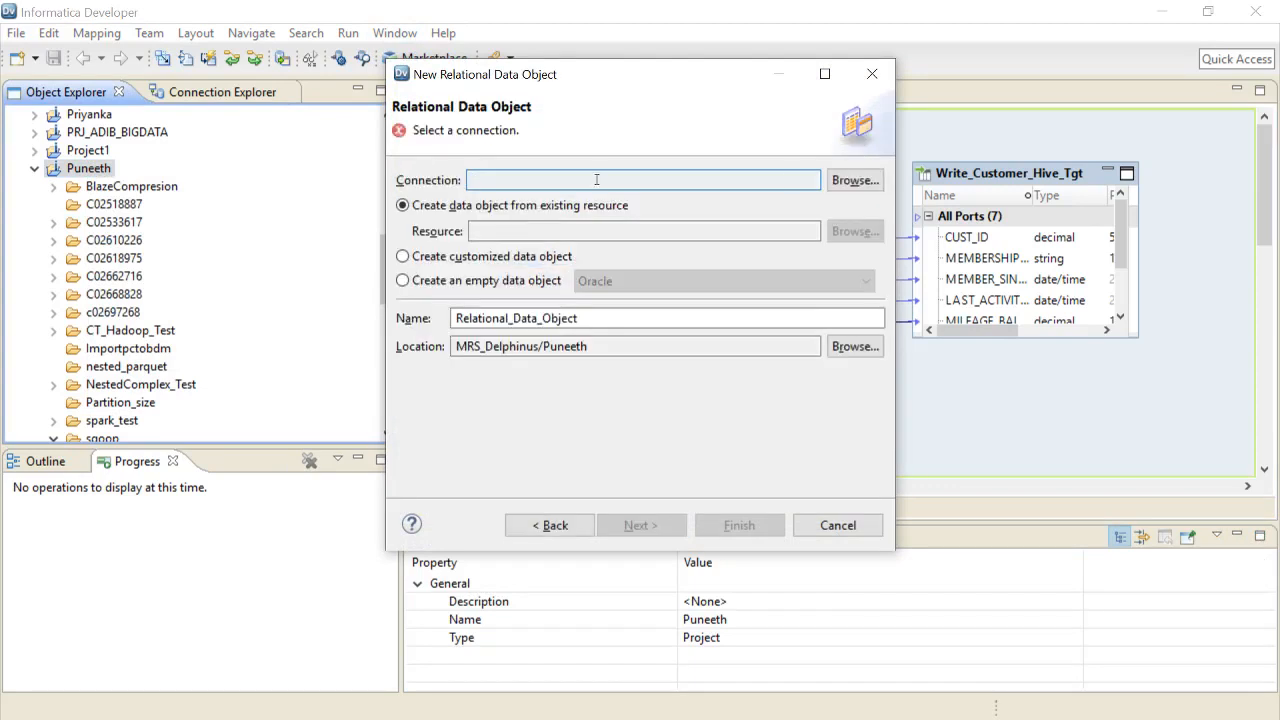
- Create the relational data object from the AD_GB_BRANCH table over the Oracle Bluebird JDBC connection, and open its data preview
left_click(856, 180)
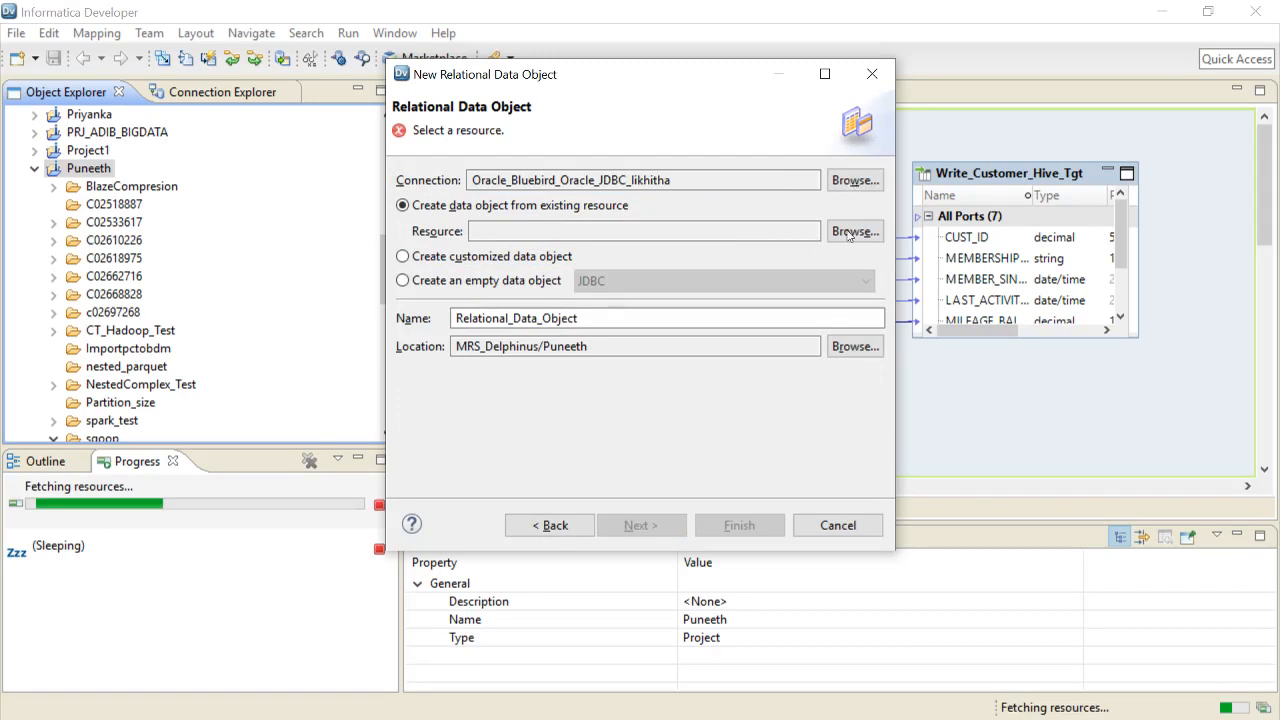
left_click(848, 232)
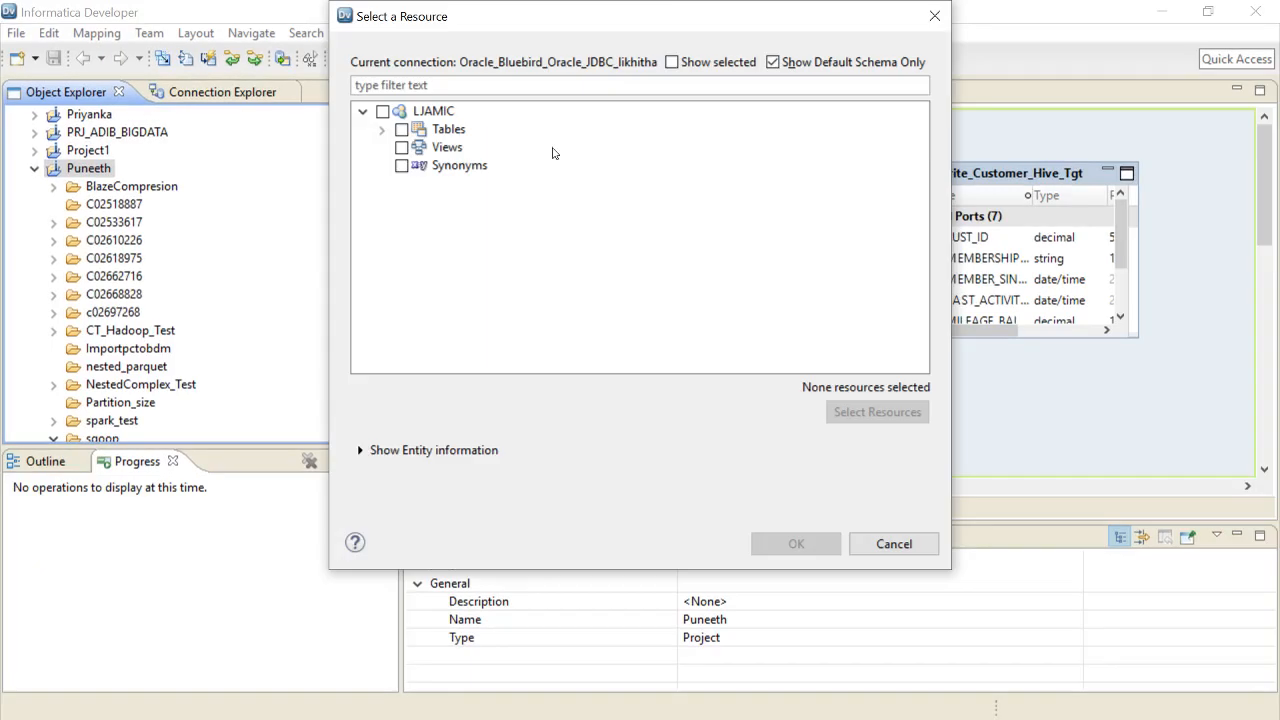
left_click(382, 130)
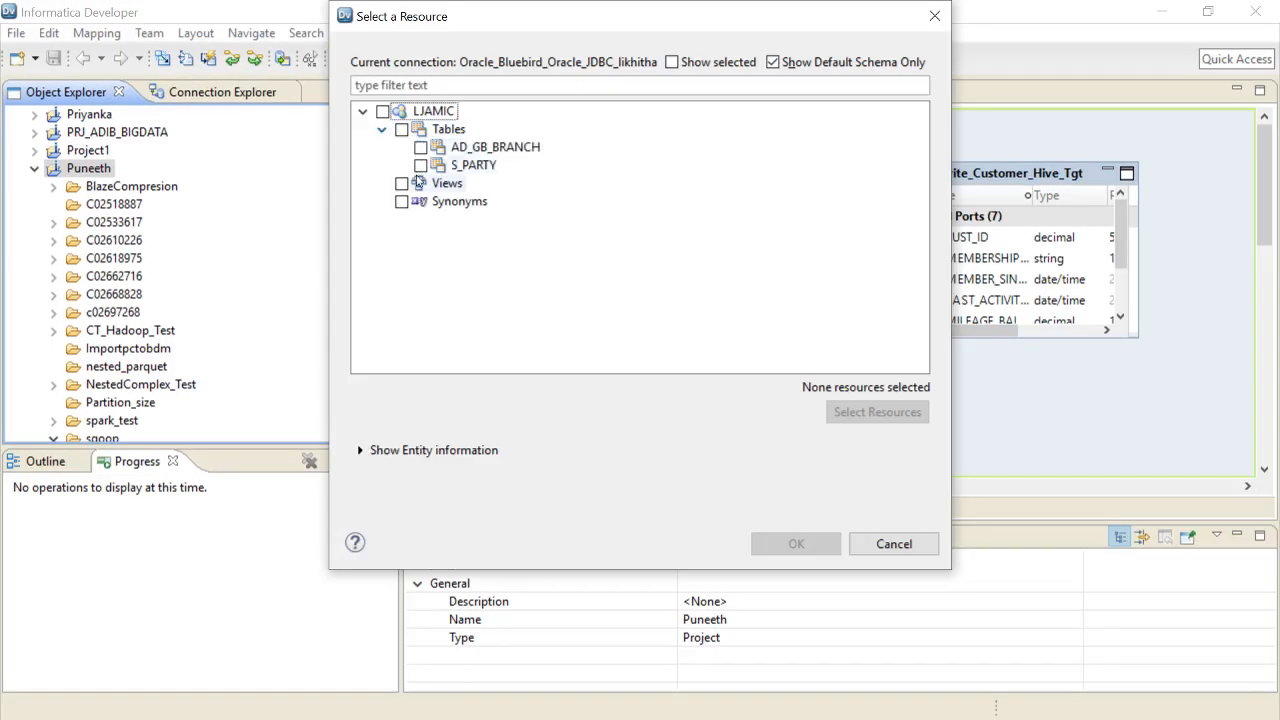
left_click(421, 147)
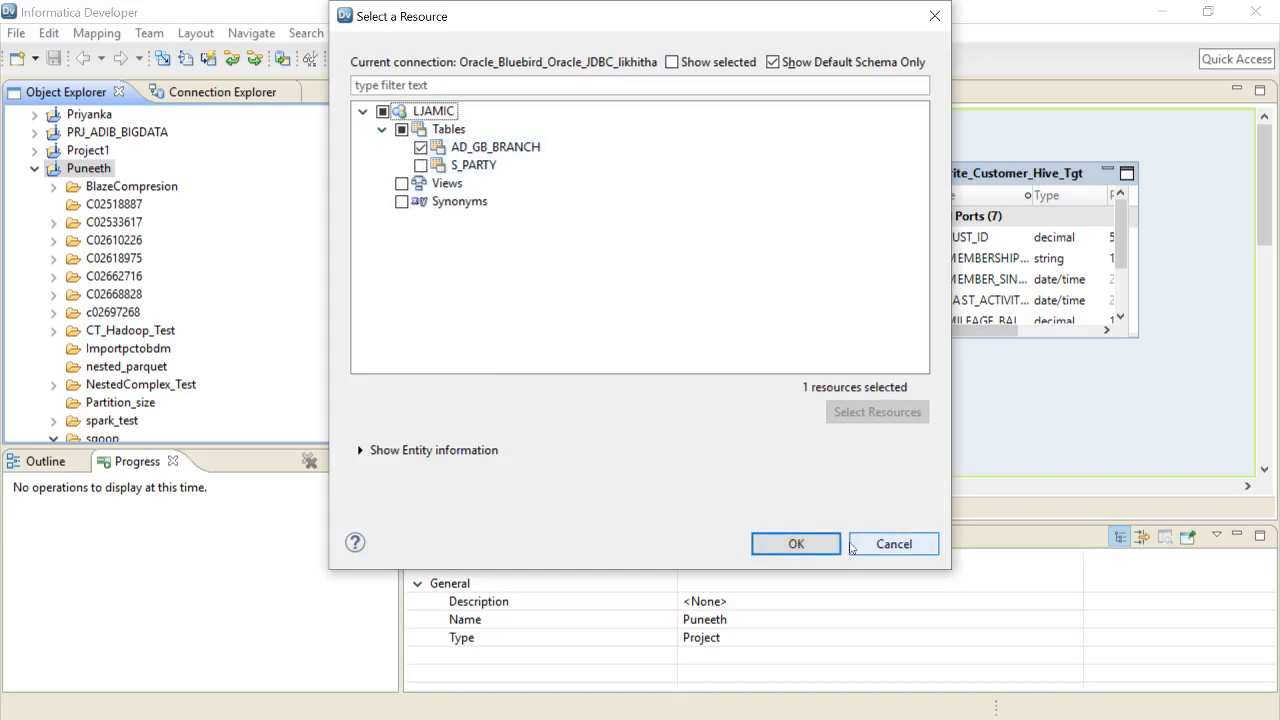
left_click(796, 544)
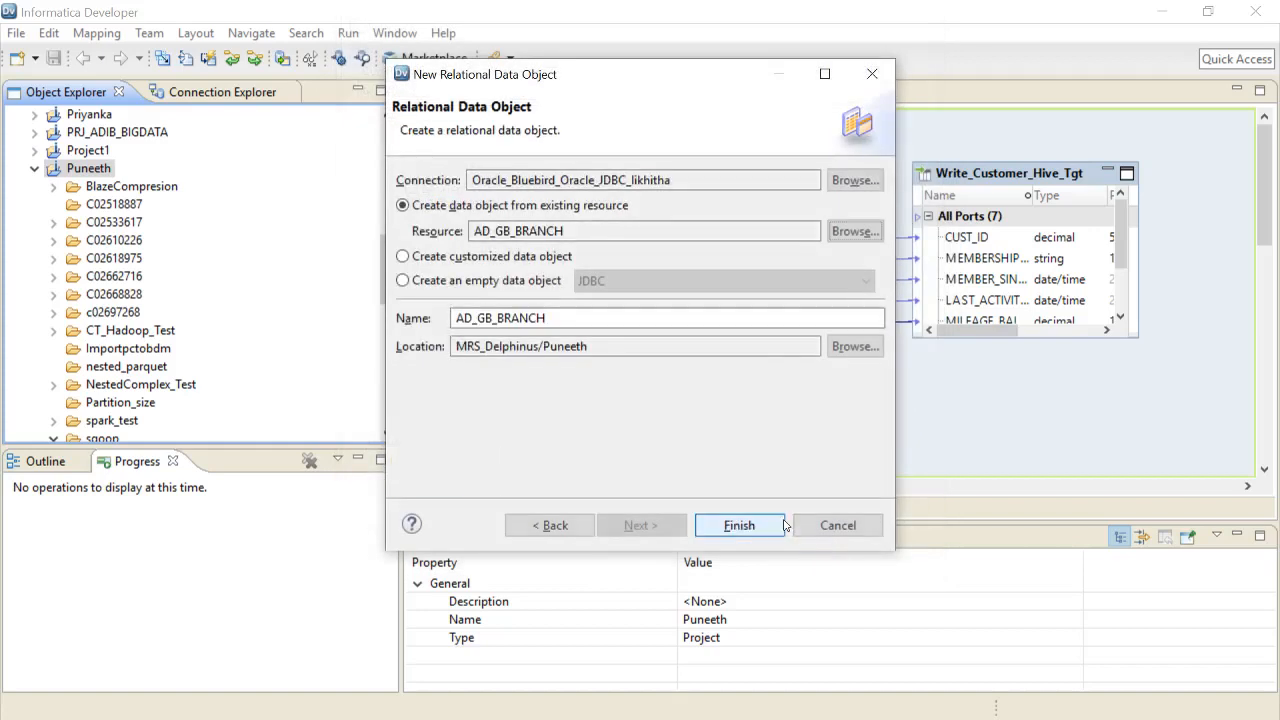
left_click(781, 523)
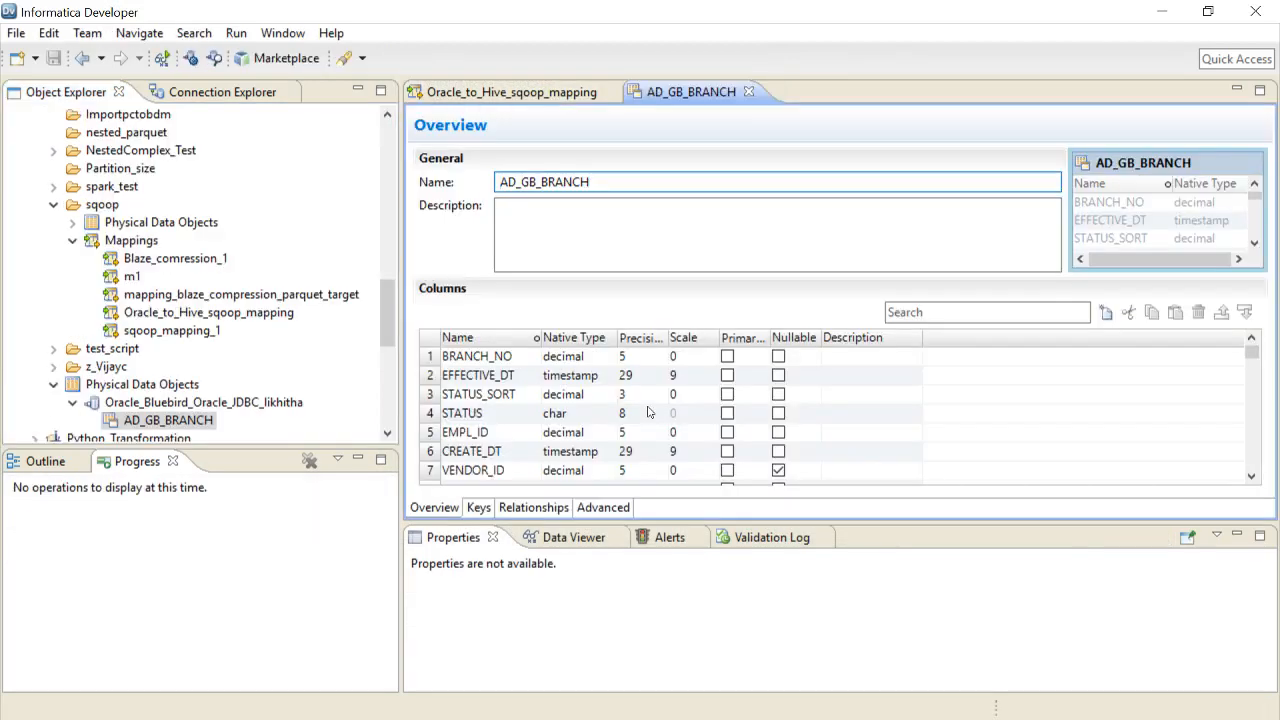
left_click(563, 538)
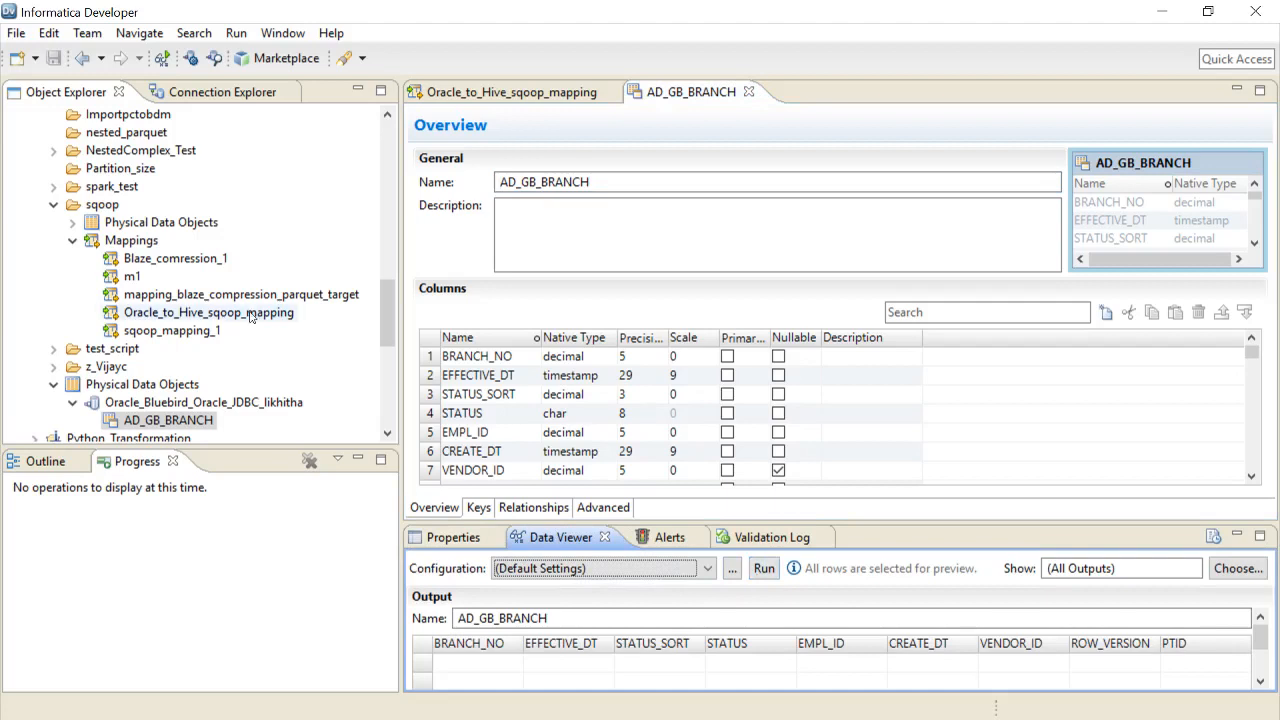
- Review the run-time properties of Oracle_to_Hive_sqoop_mapping and of its Write_Customer_Hive_Tgt target
left_click(481, 92)
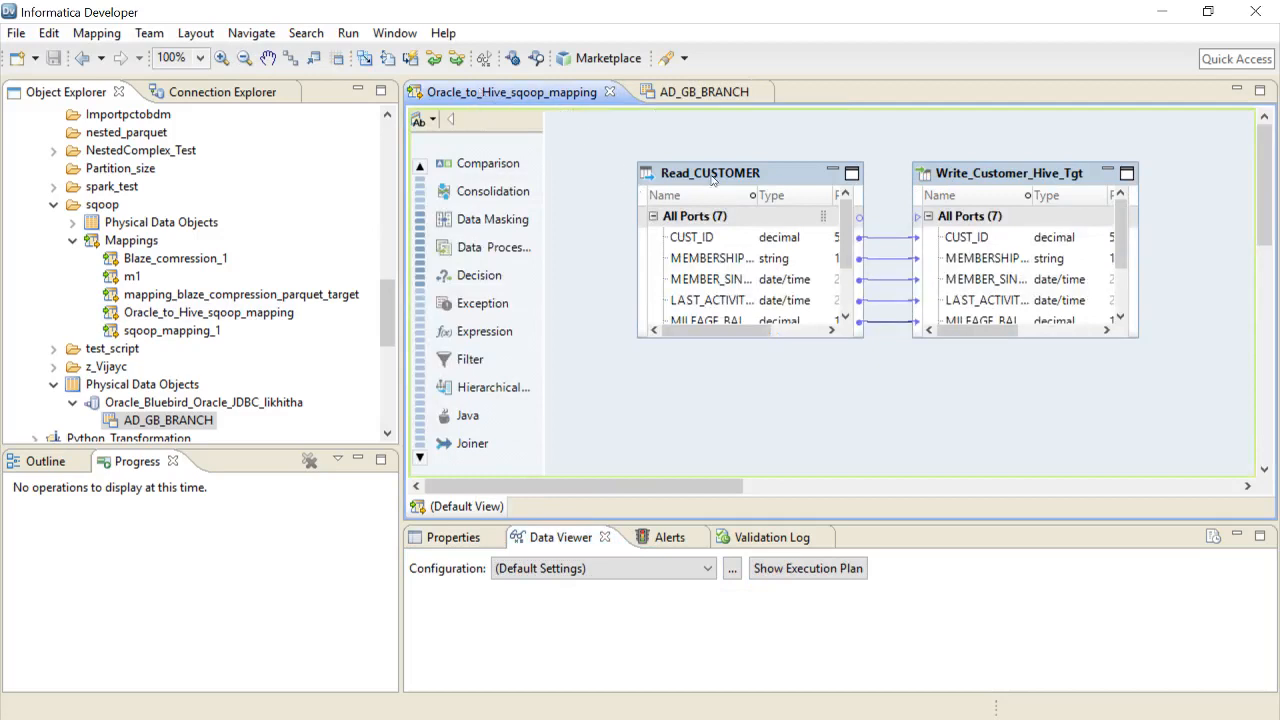
mouse_move(707, 178)
left_click(452, 541)
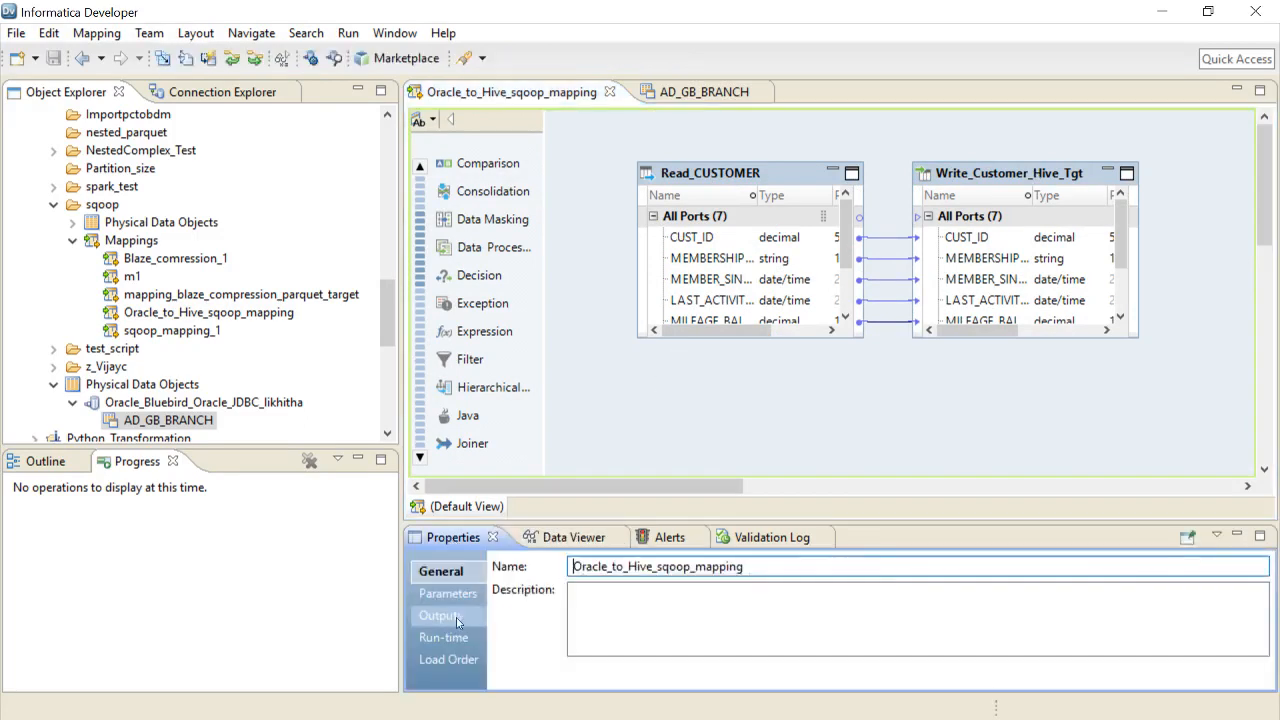
left_click(444, 638)
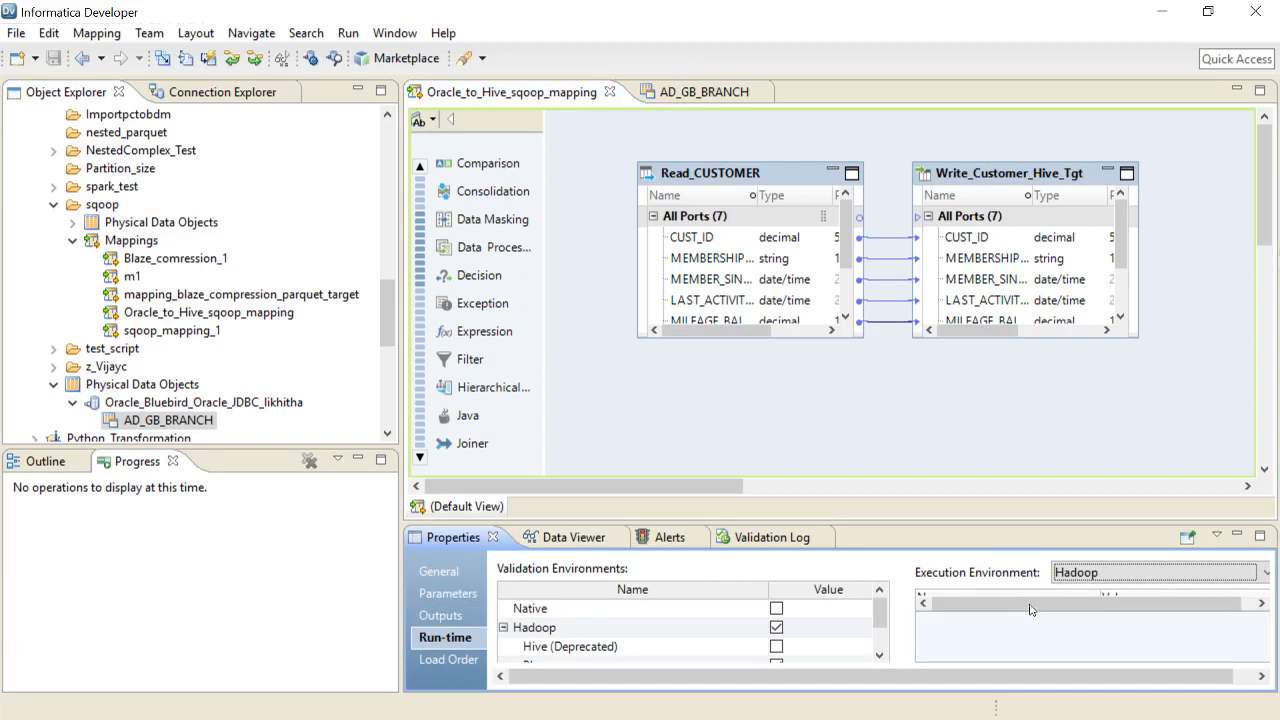
left_click(1046, 614)
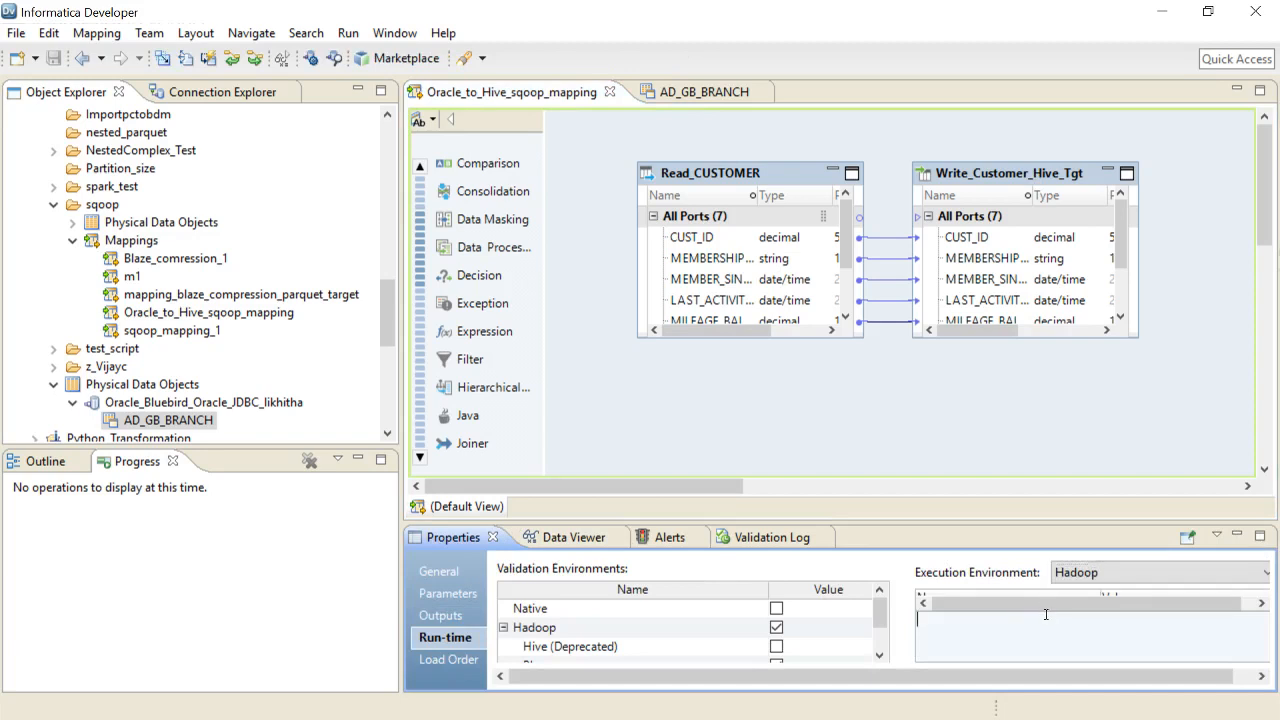
left_click(1043, 674)
left_click_drag(1070, 677, 1113, 676)
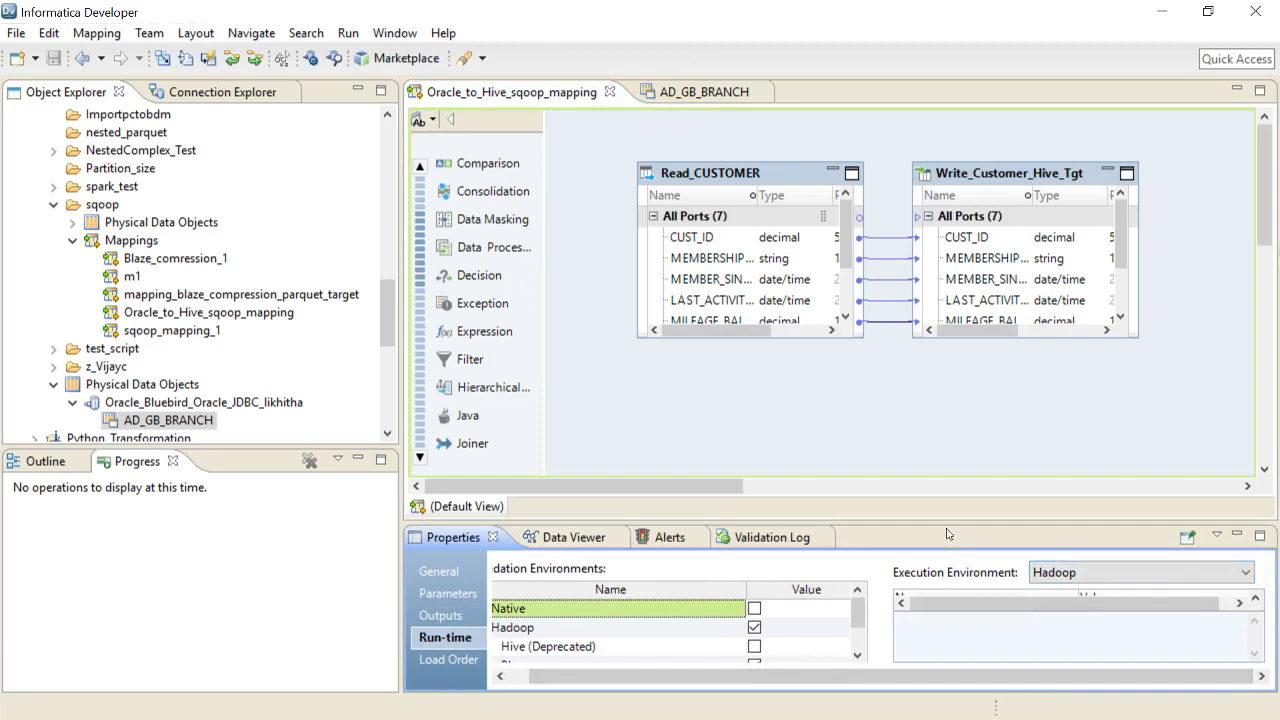
left_click_drag(940, 521, 945, 424)
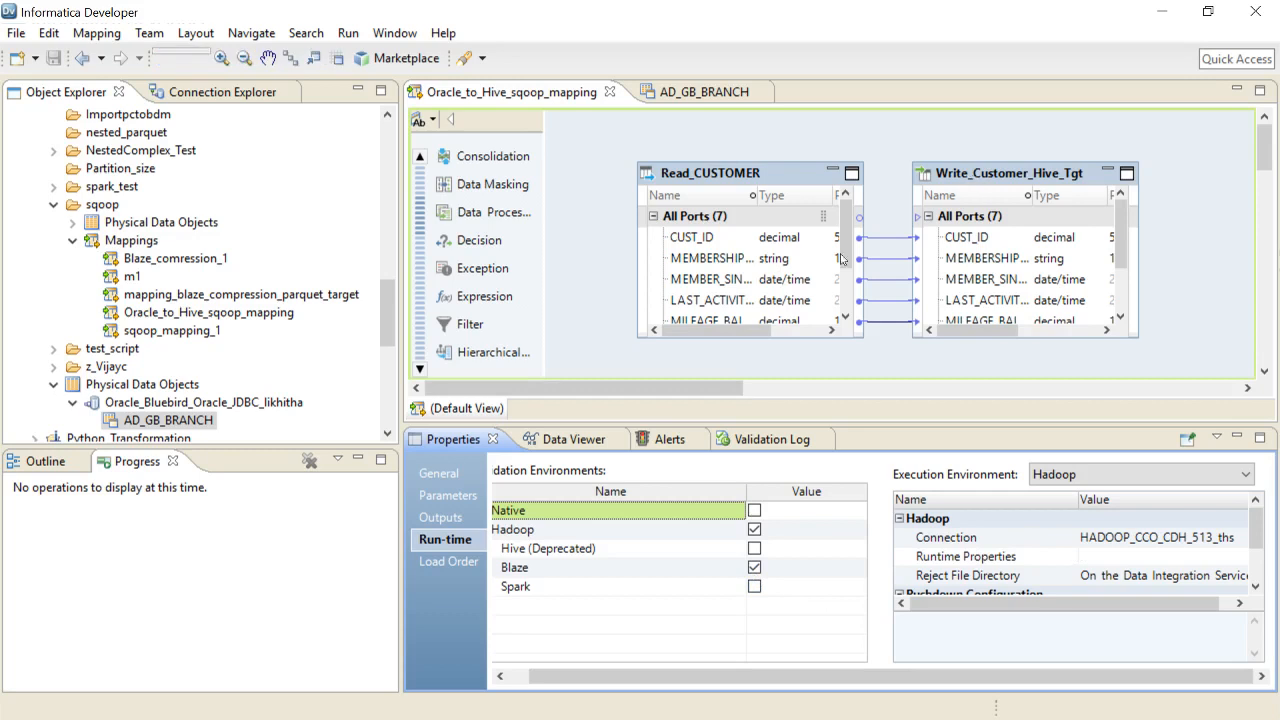
left_click(975, 182)
left_click(464, 583)
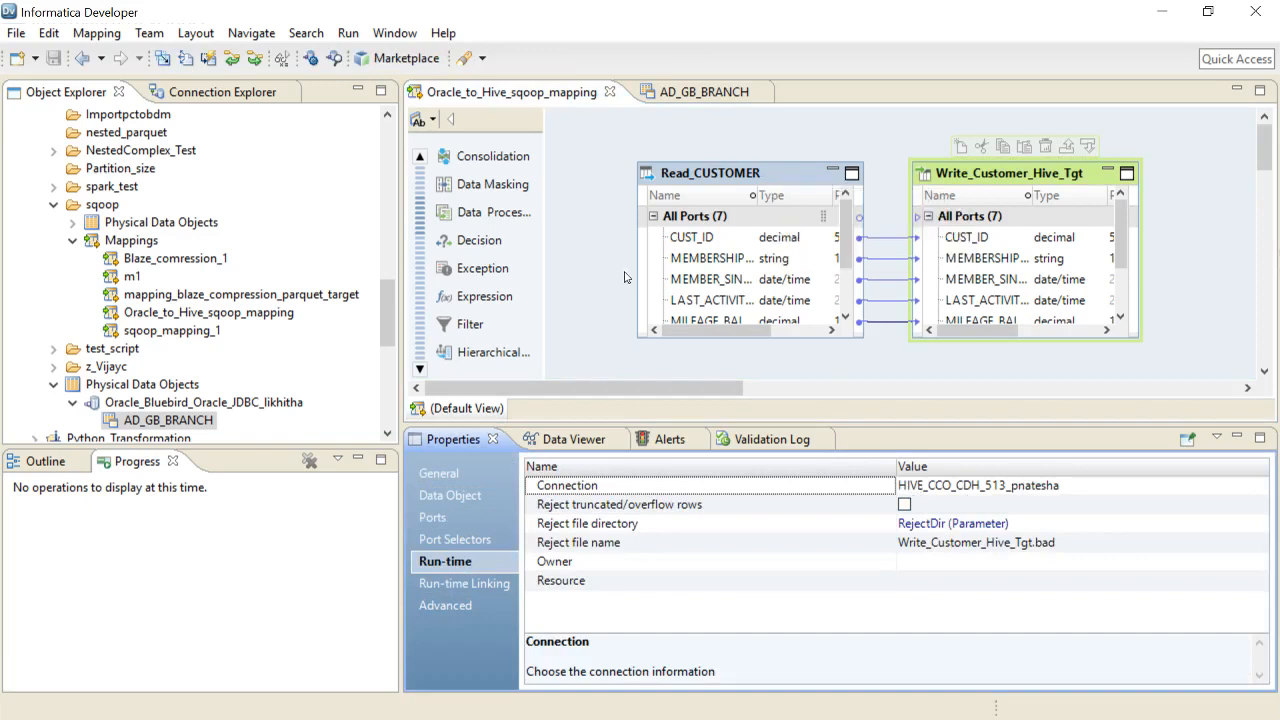
- Validate Oracle_to_Hive_sqoop_mapping and run it
right_click(571, 256)
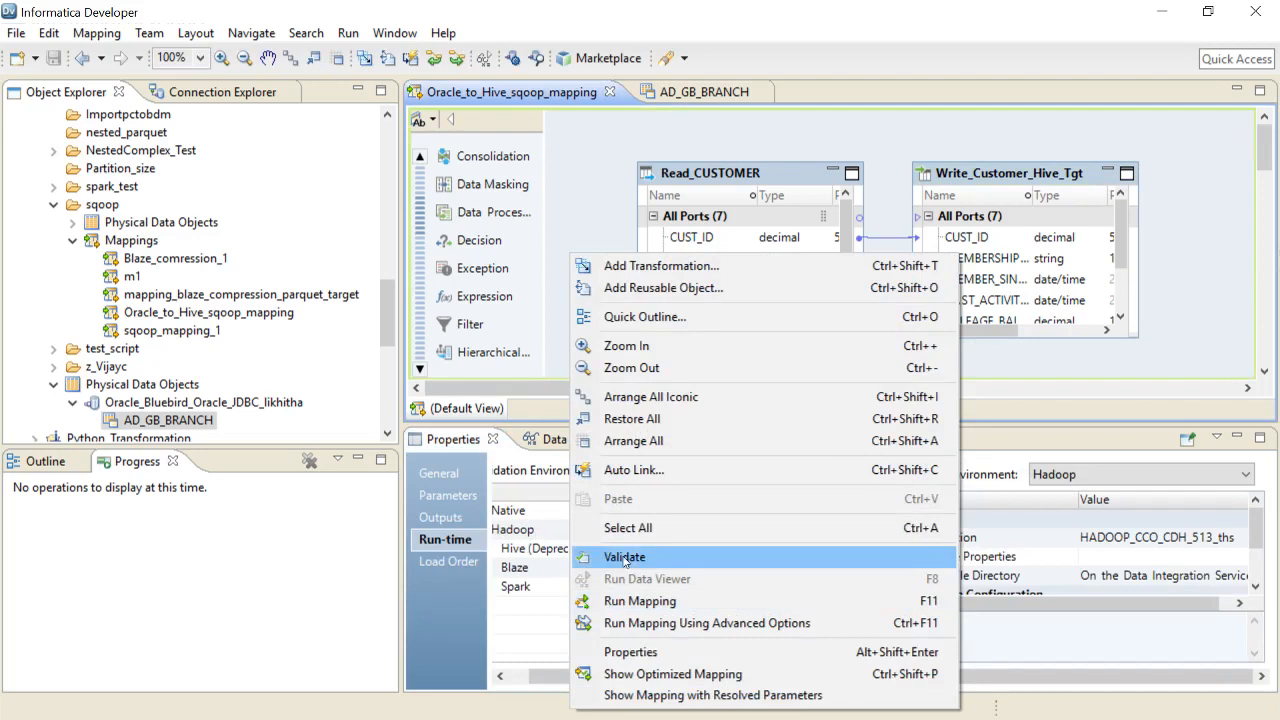
left_click(622, 556)
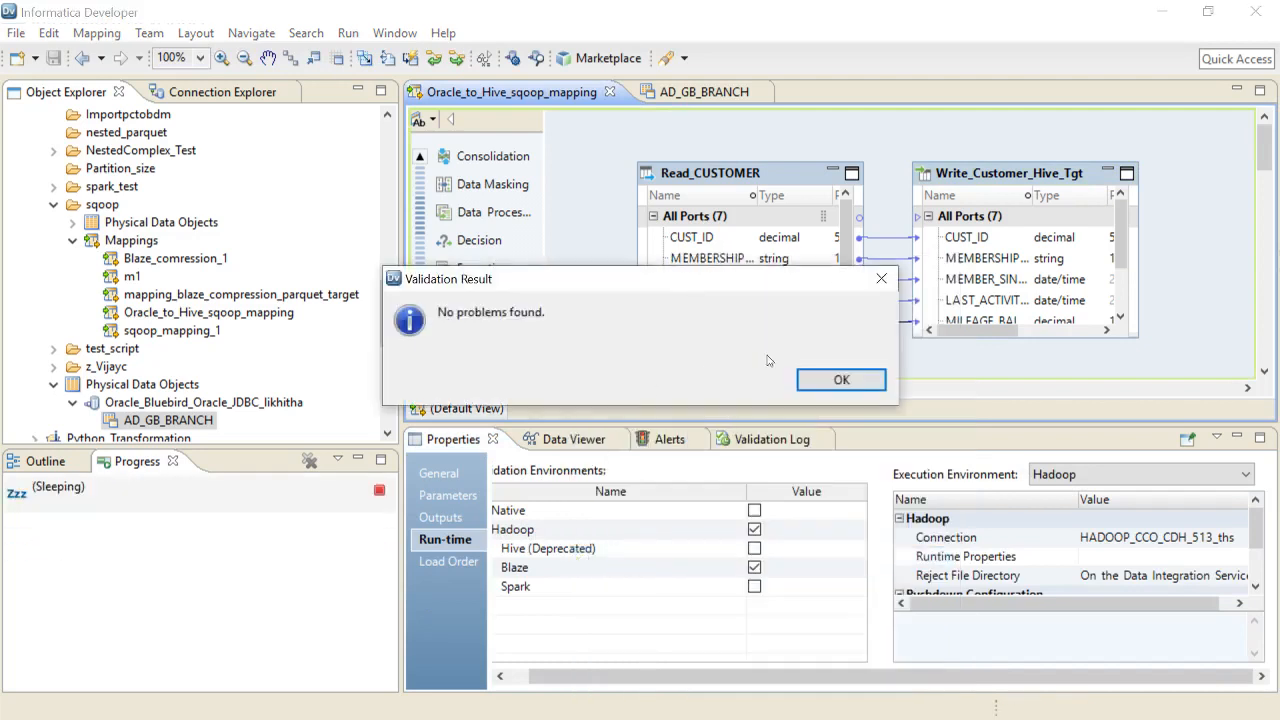
left_click(881, 278)
right_click(588, 239)
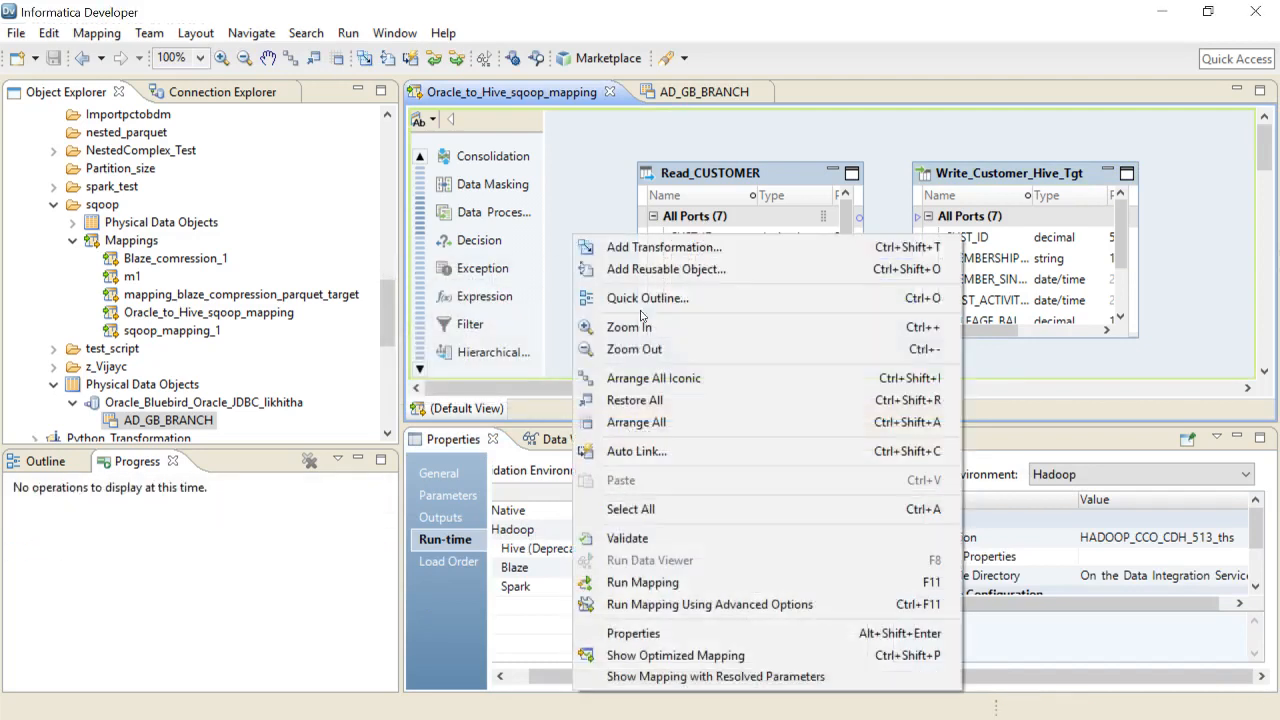
left_click(688, 581)
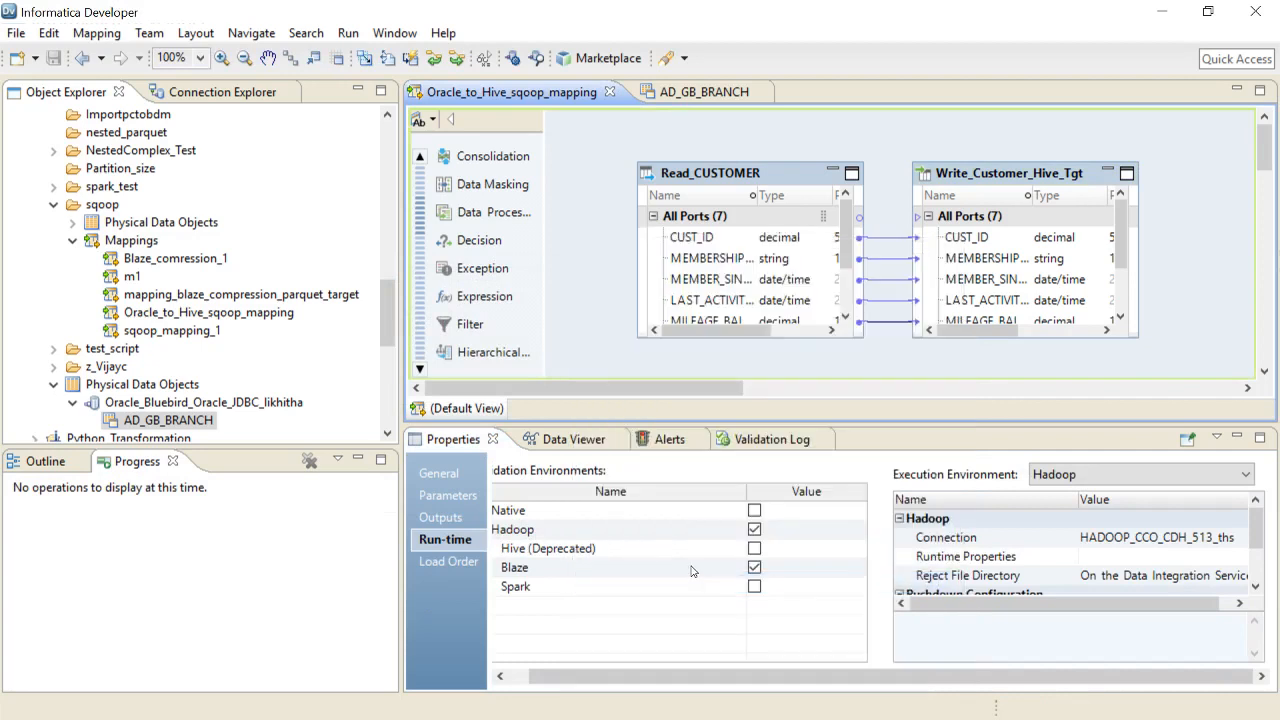